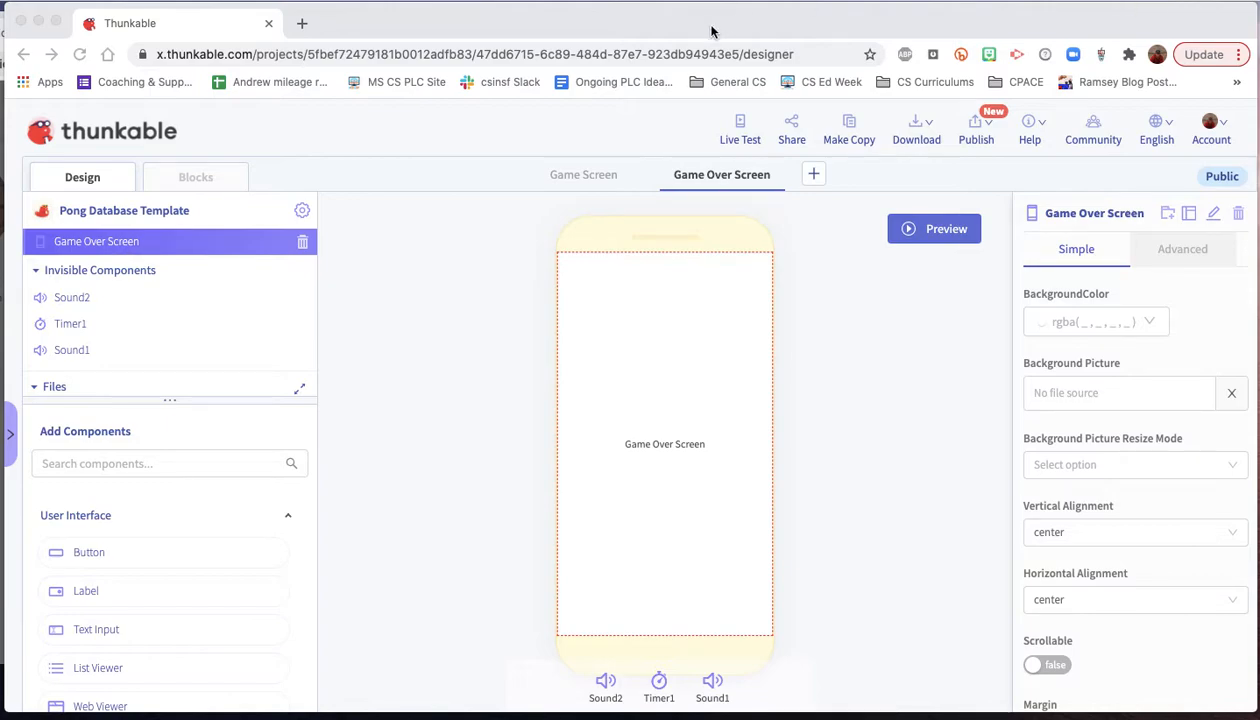
Step: Find the Row layout component and add one to the Game Over Screen
{"action": "left_click", "coordinate": [101, 467]}
{"action": "left_click", "coordinate": [101, 467]}
{"action": "type", "text": "row"}
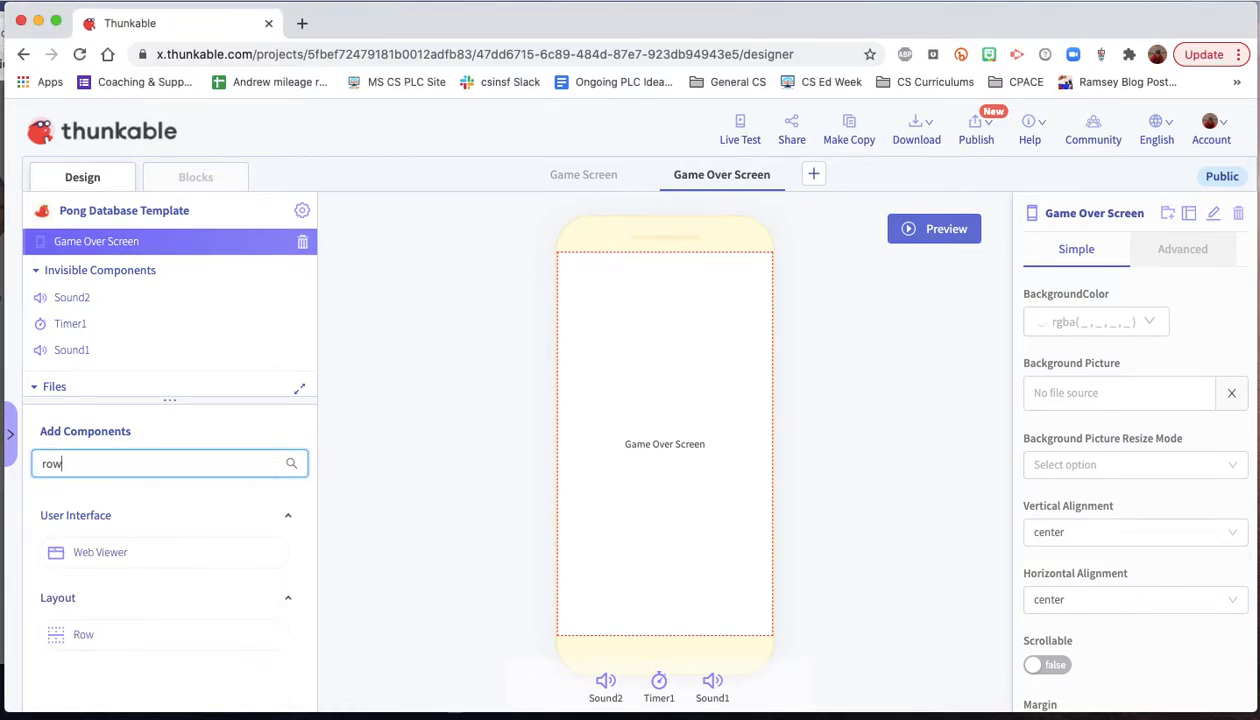
{"action": "left_click_drag", "start_coordinate": [90, 632], "coordinate": [597, 300]}
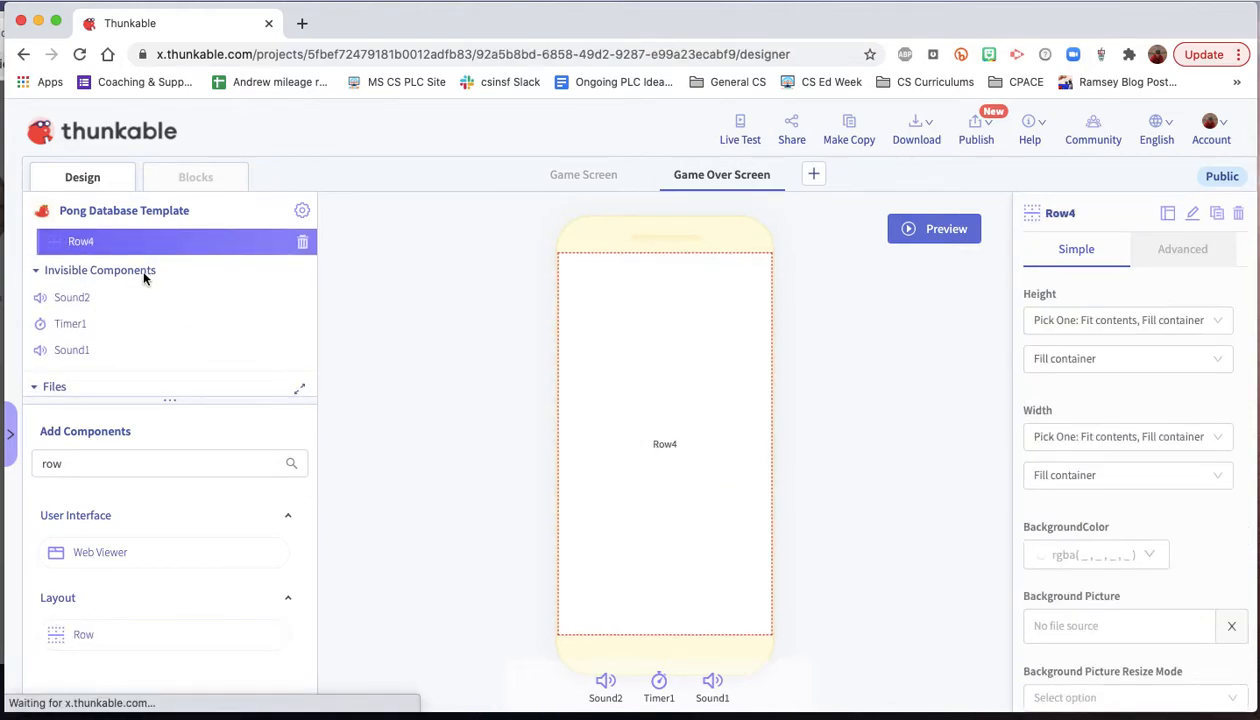
Step: Set the new row's height to a relative size of 16%
{"action": "scroll", "coordinate": [95, 280], "scroll_direction": "up", "scroll_amount": 3}
{"action": "scroll", "coordinate": [95, 280], "scroll_direction": "down", "scroll_amount": 2}
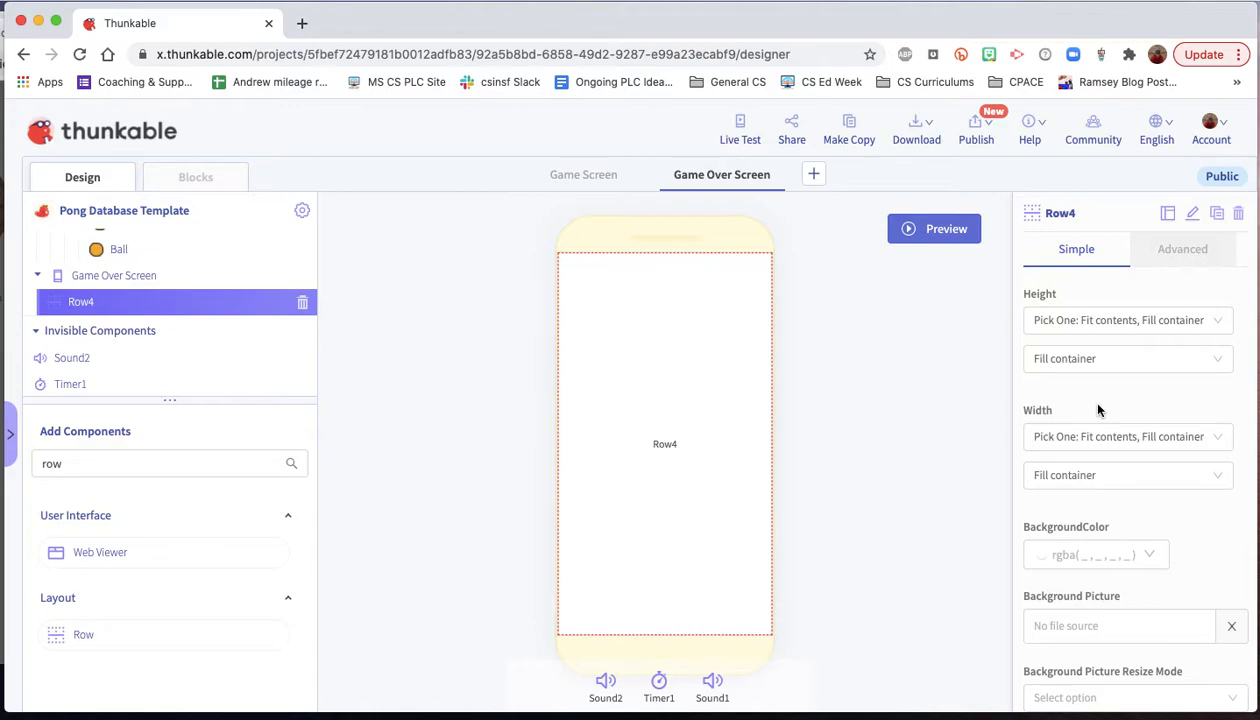
{"action": "scroll", "coordinate": [1097, 409], "scroll_direction": "down", "scroll_amount": 1}
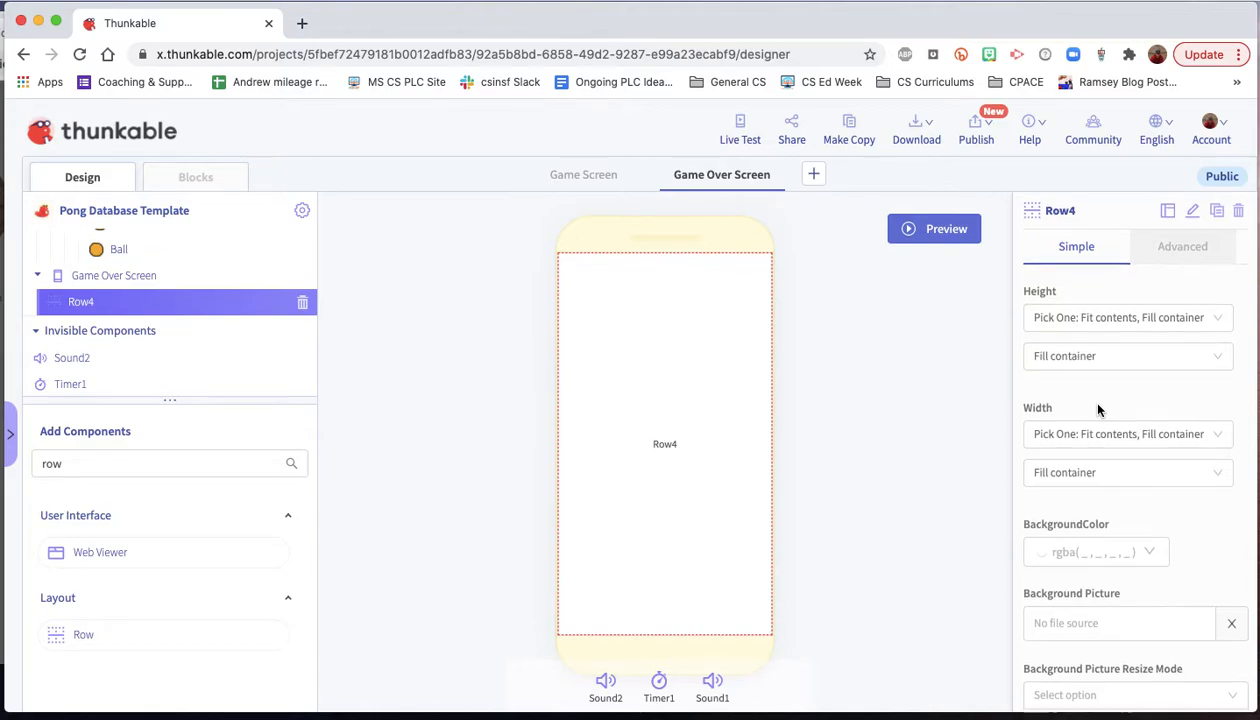
{"action": "scroll", "coordinate": [1097, 409], "scroll_direction": "down", "scroll_amount": 1}
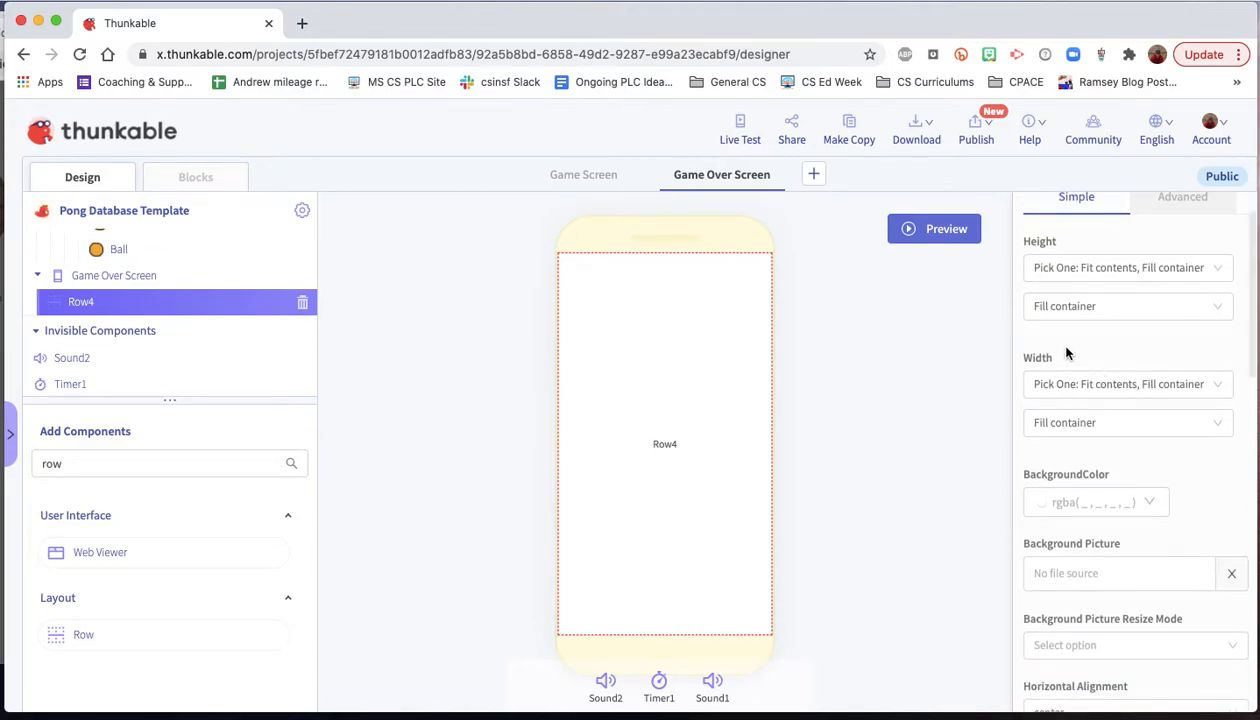
{"action": "scroll", "coordinate": [1075, 320], "scroll_direction": "up", "scroll_amount": 1}
{"action": "left_click", "coordinate": [1092, 286]}
{"action": "left_click", "coordinate": [1096, 358]}
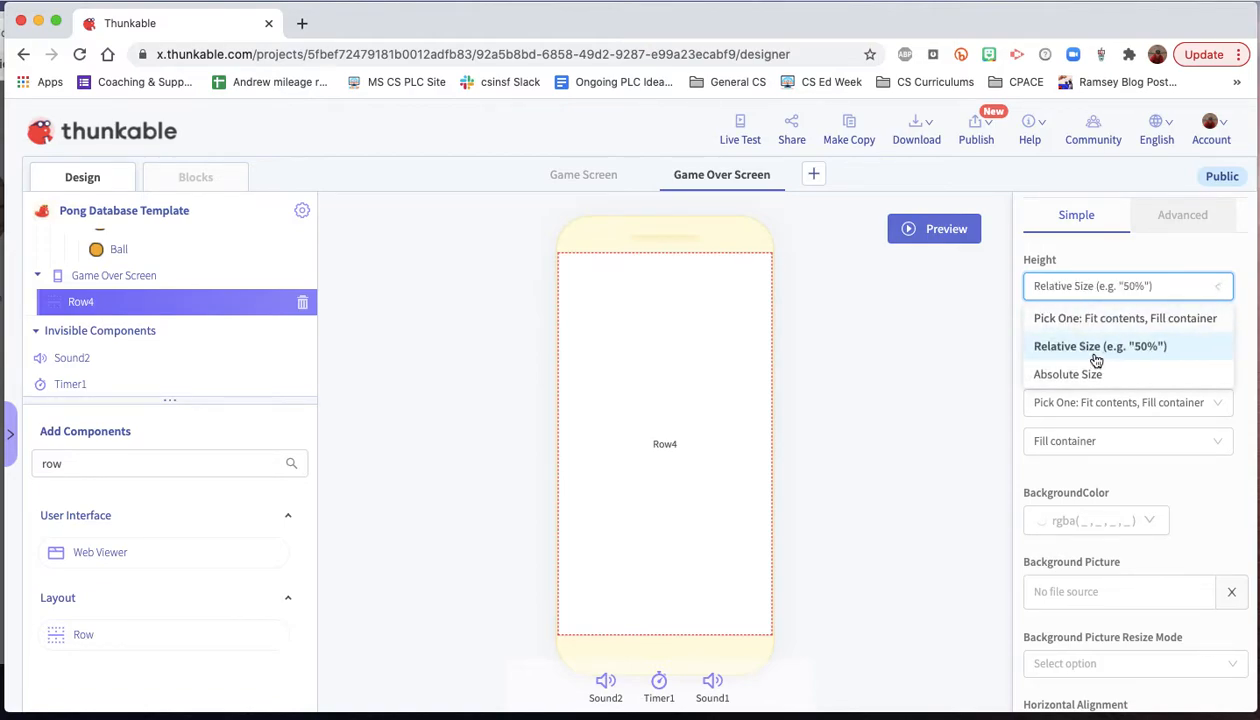
{"action": "left_click", "coordinate": [1075, 326]}
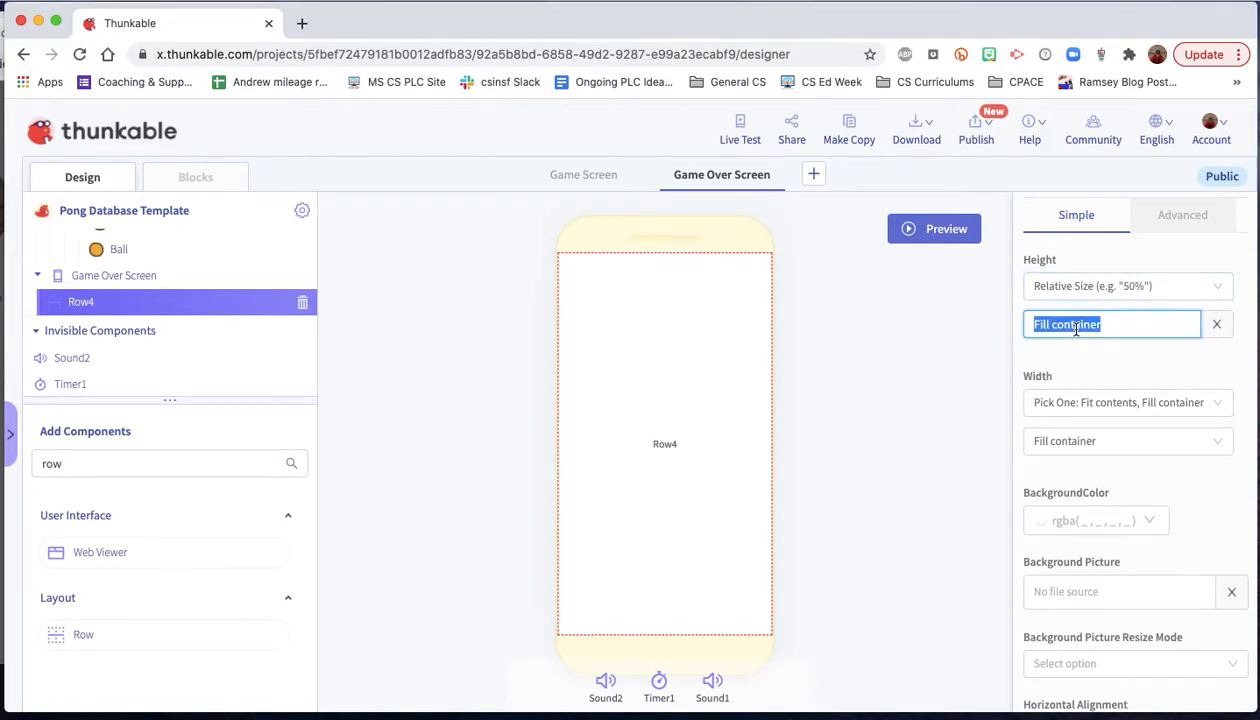
{"action": "type", "text": "16%"}
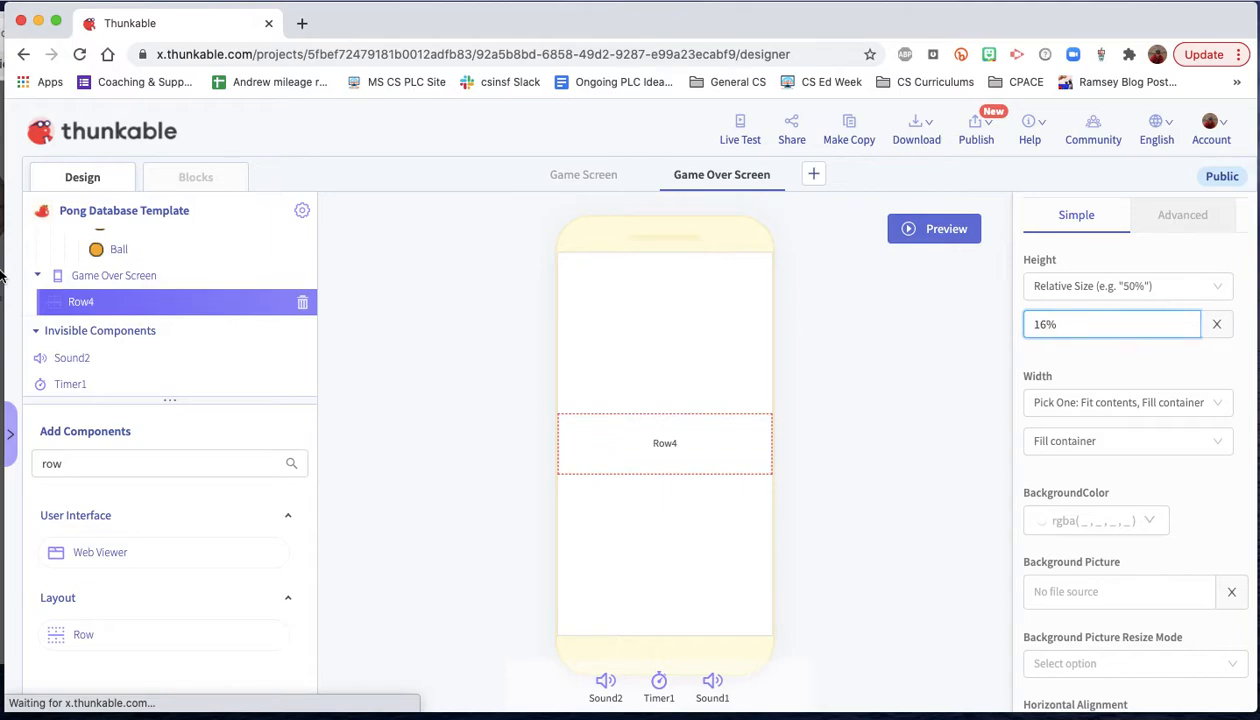
Step: Add a second row to the Game Over Screen and set its height to a relative size of 16%
{"action": "left_click_drag", "start_coordinate": [100, 637], "coordinate": [611, 481]}
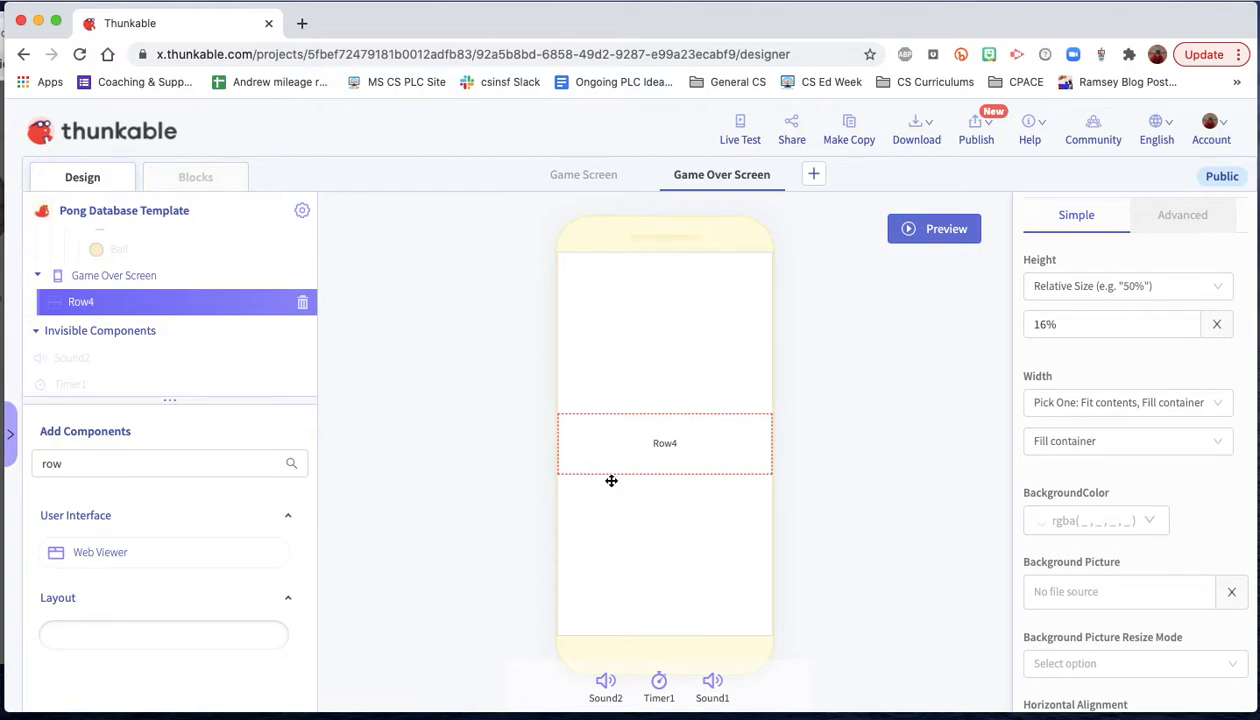
{"action": "left_click_drag", "start_coordinate": [611, 481], "coordinate": [611, 481]}
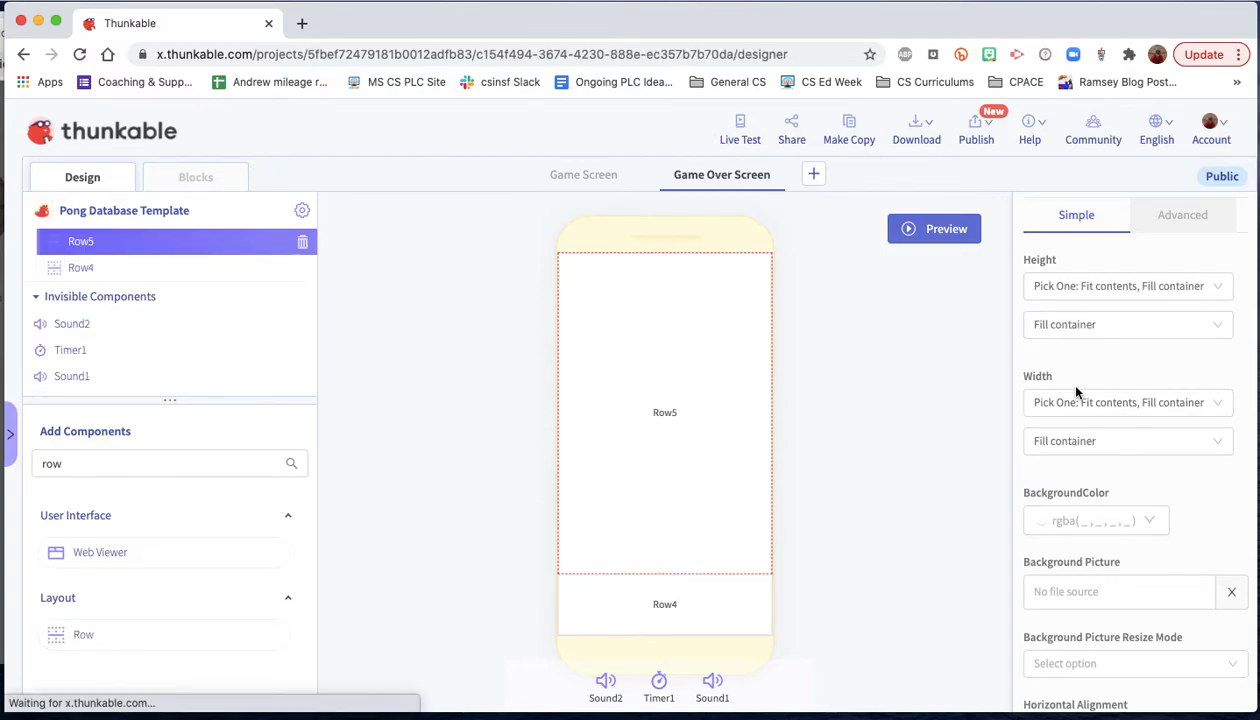
{"action": "left_click", "coordinate": [1066, 285]}
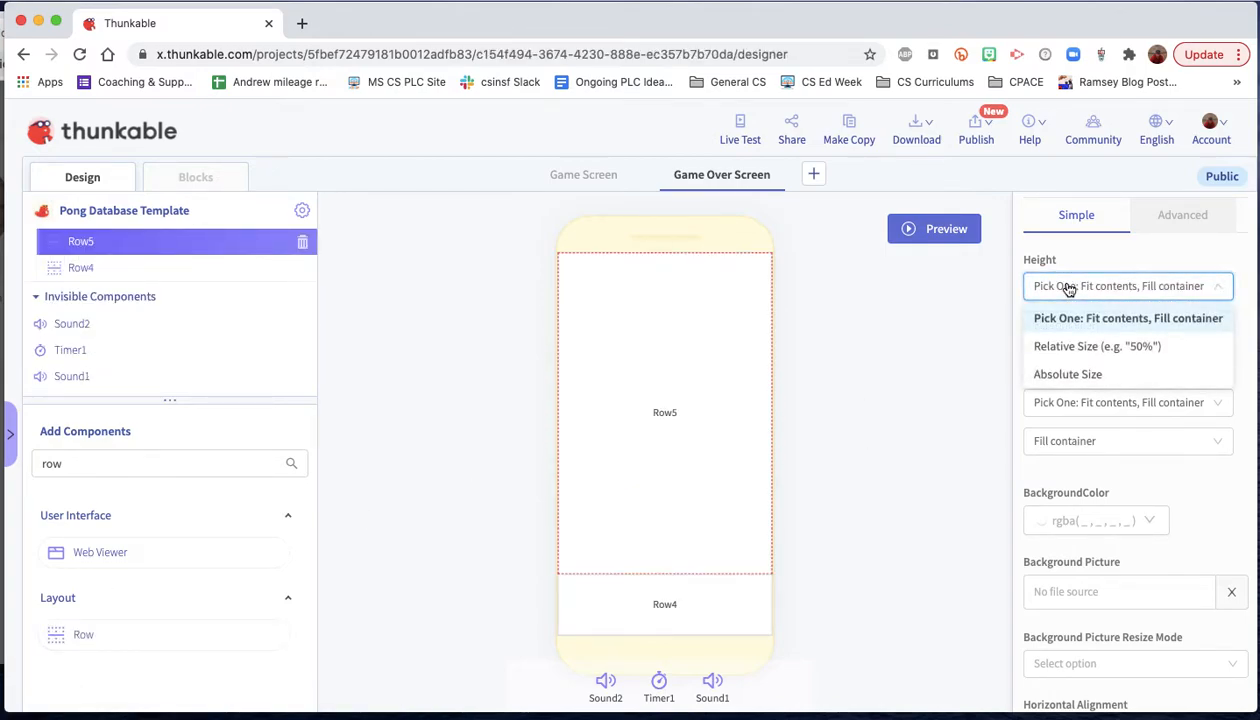
{"action": "left_click", "coordinate": [1079, 347]}
{"action": "left_click_drag", "start_coordinate": [1080, 323], "coordinate": [1037, 323]}
{"action": "type", "text": "16"}
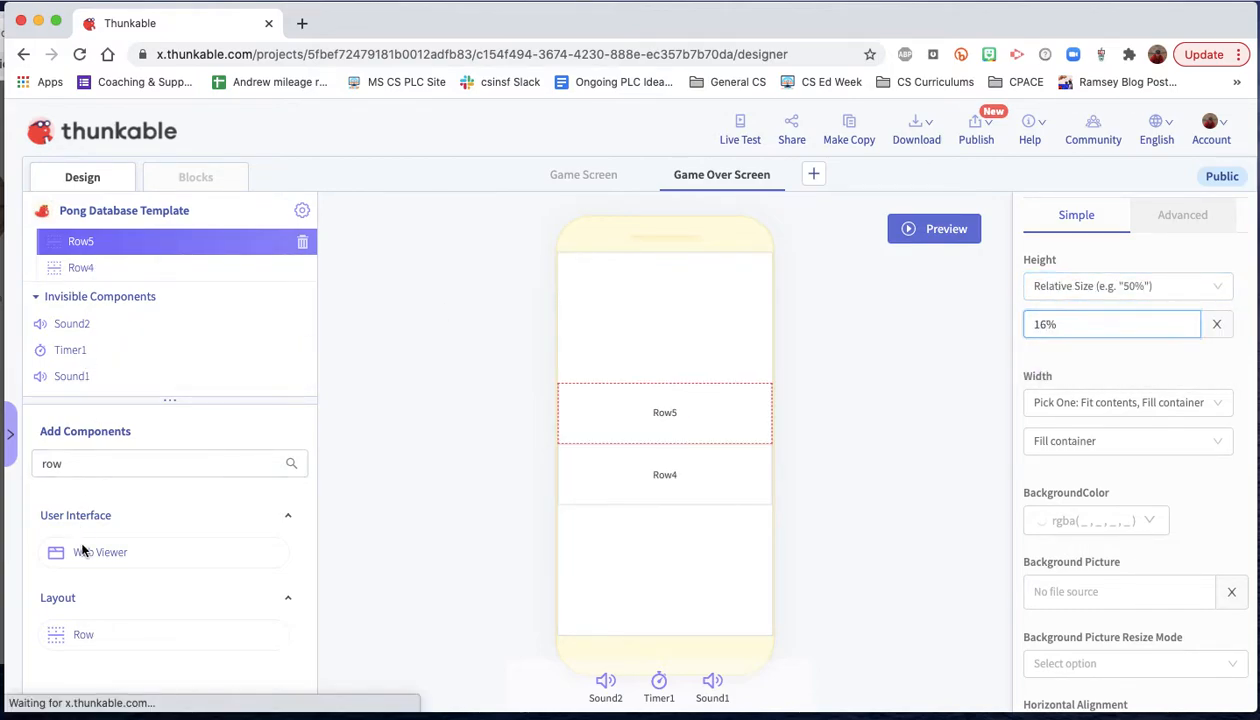
Step: Add a third row, move it below the other two rows, and set its height to a relative size of 33%
{"action": "left_click_drag", "start_coordinate": [93, 634], "coordinate": [610, 515]}
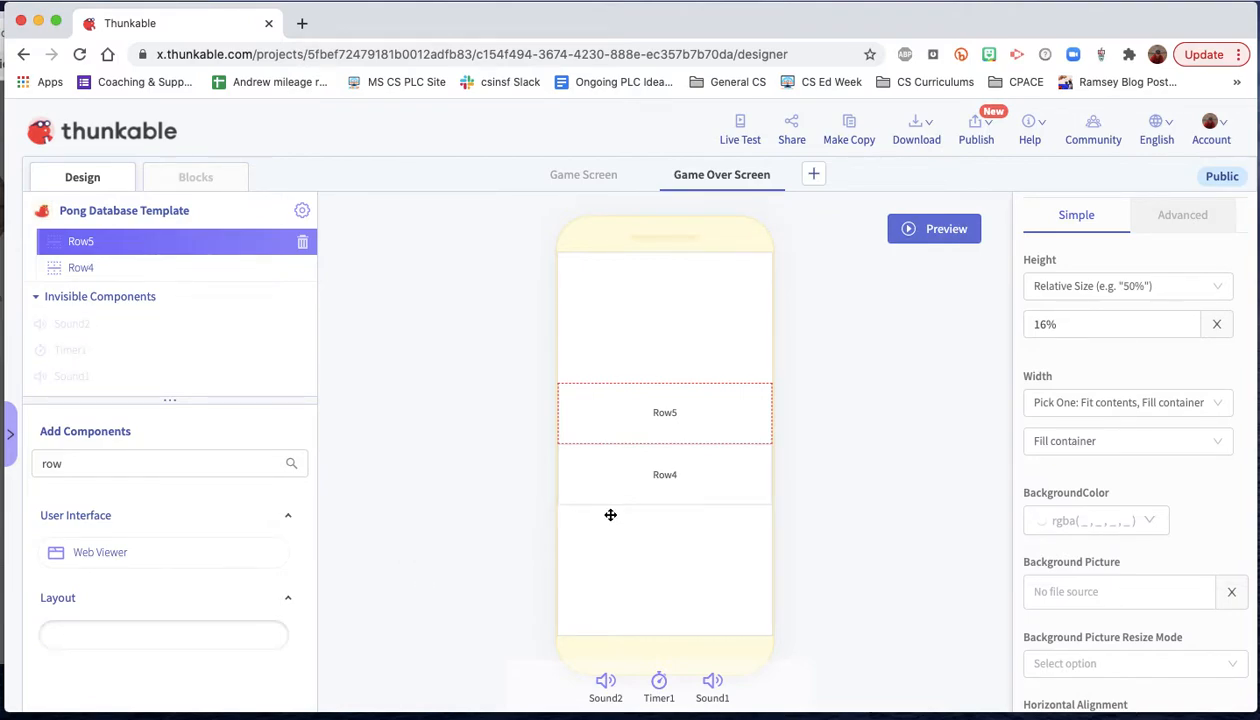
{"action": "left_click_drag", "start_coordinate": [610, 515], "coordinate": [610, 515]}
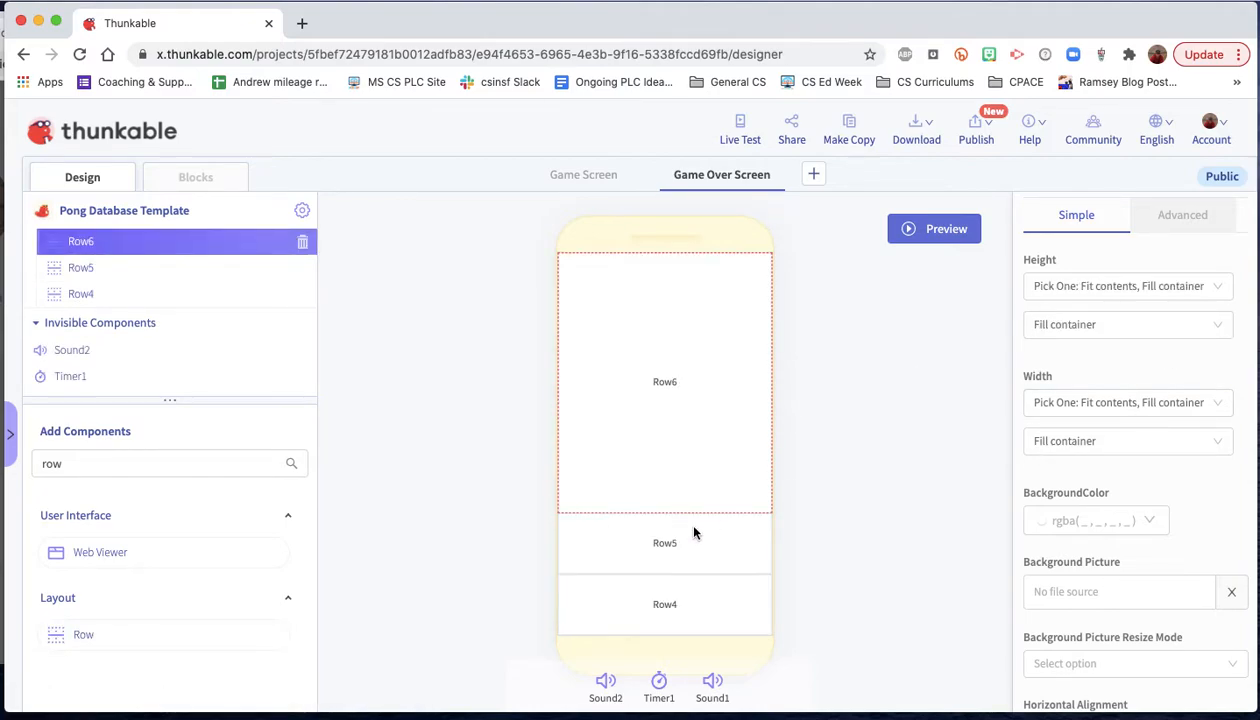
{"action": "left_click_drag", "start_coordinate": [83, 243], "coordinate": [97, 310]}
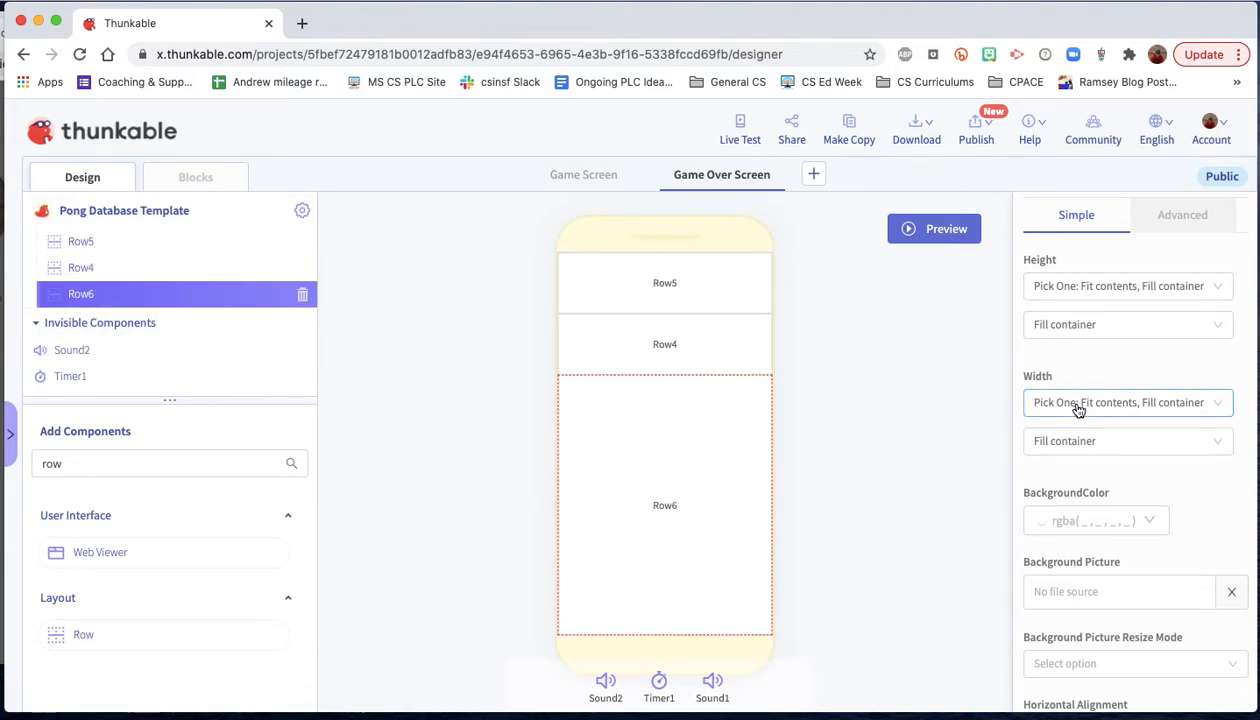
{"action": "left_click", "coordinate": [1079, 287]}
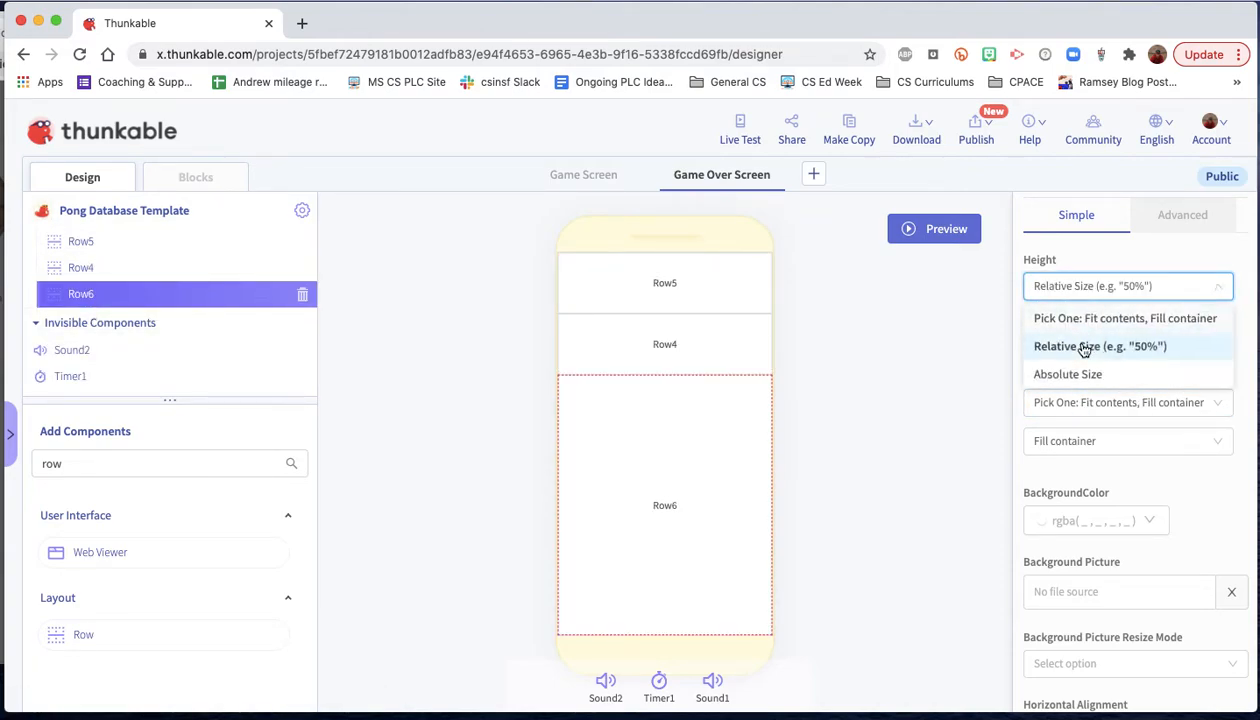
{"action": "left_click", "coordinate": [1083, 346]}
{"action": "left_click_drag", "start_coordinate": [1105, 324], "coordinate": [1030, 324]}
{"action": "type", "text": "33"}
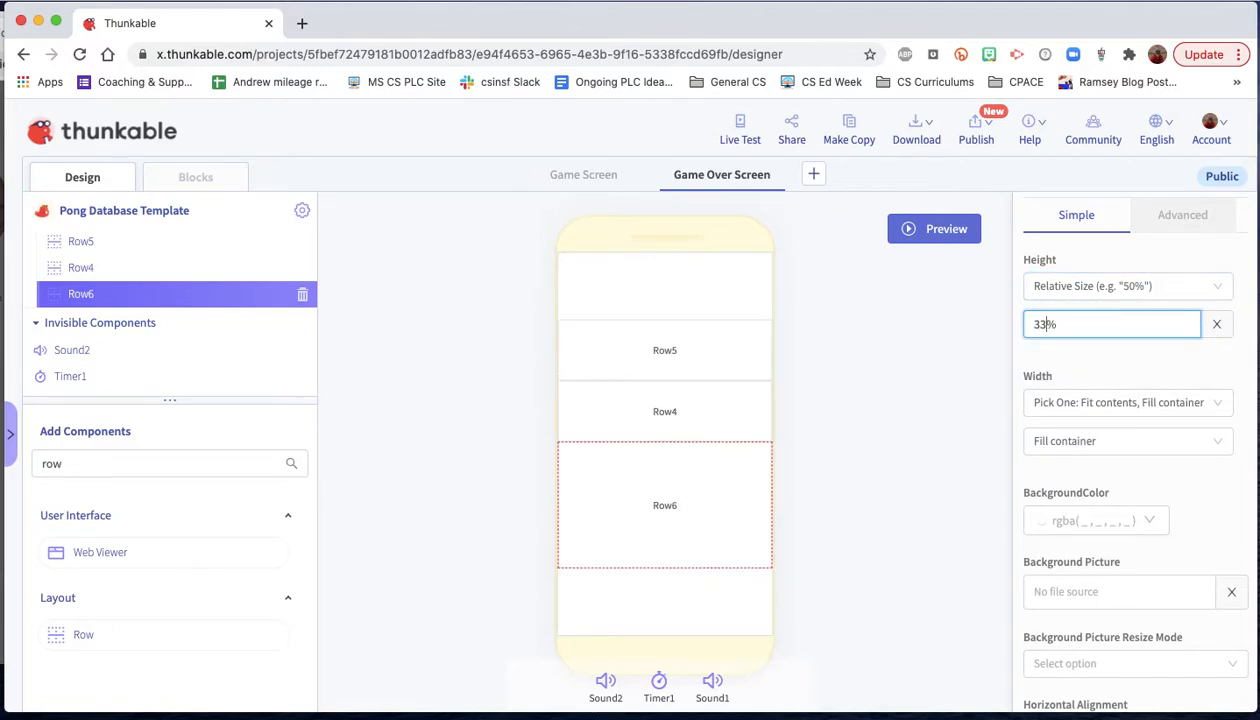
Step: Add a fourth row, move it below the other three rows, and give it a relative height of 33%
{"action": "mouse_move", "coordinate": [88, 632]}
{"action": "left_mouse_down"}
{"action": "mouse_move", "coordinate": [112, 296]}
{"action": "mouse_move", "coordinate": [540, 512]}
{"action": "mouse_move", "coordinate": [615, 620]}
{"action": "mouse_move", "coordinate": [629, 610]}
{"action": "left_mouse_up"}
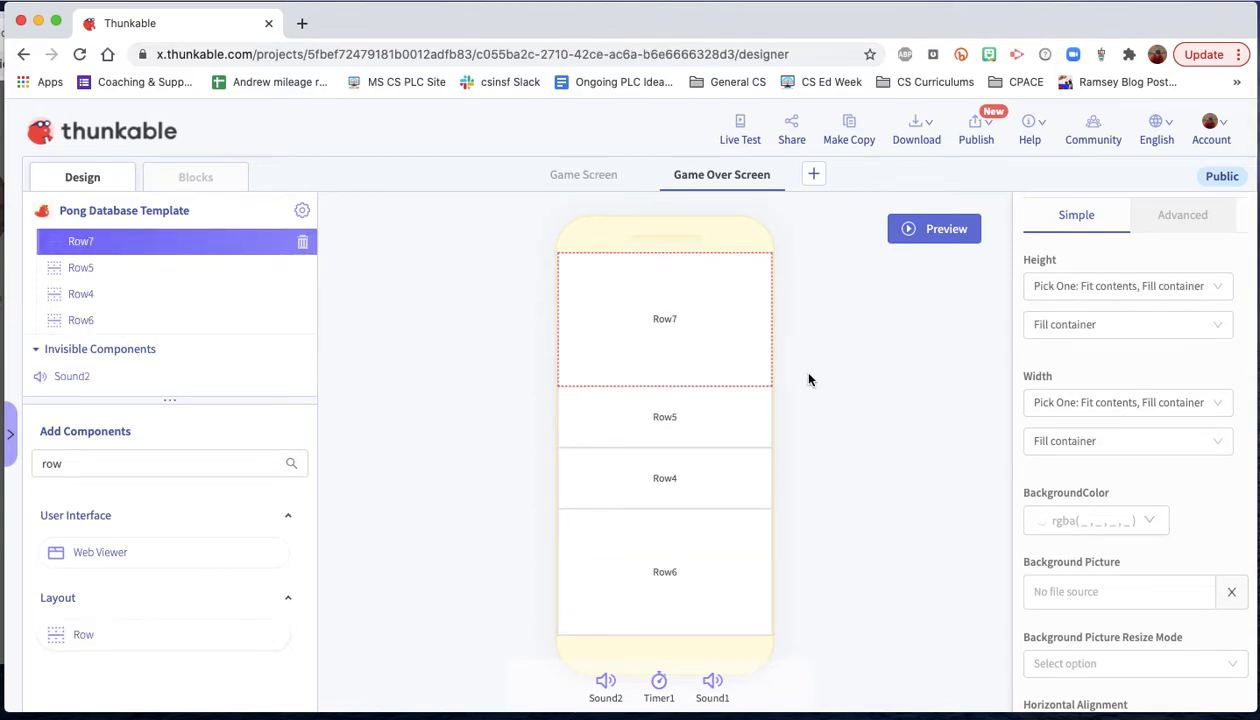
{"action": "left_click_drag", "start_coordinate": [78, 242], "coordinate": [86, 332]}
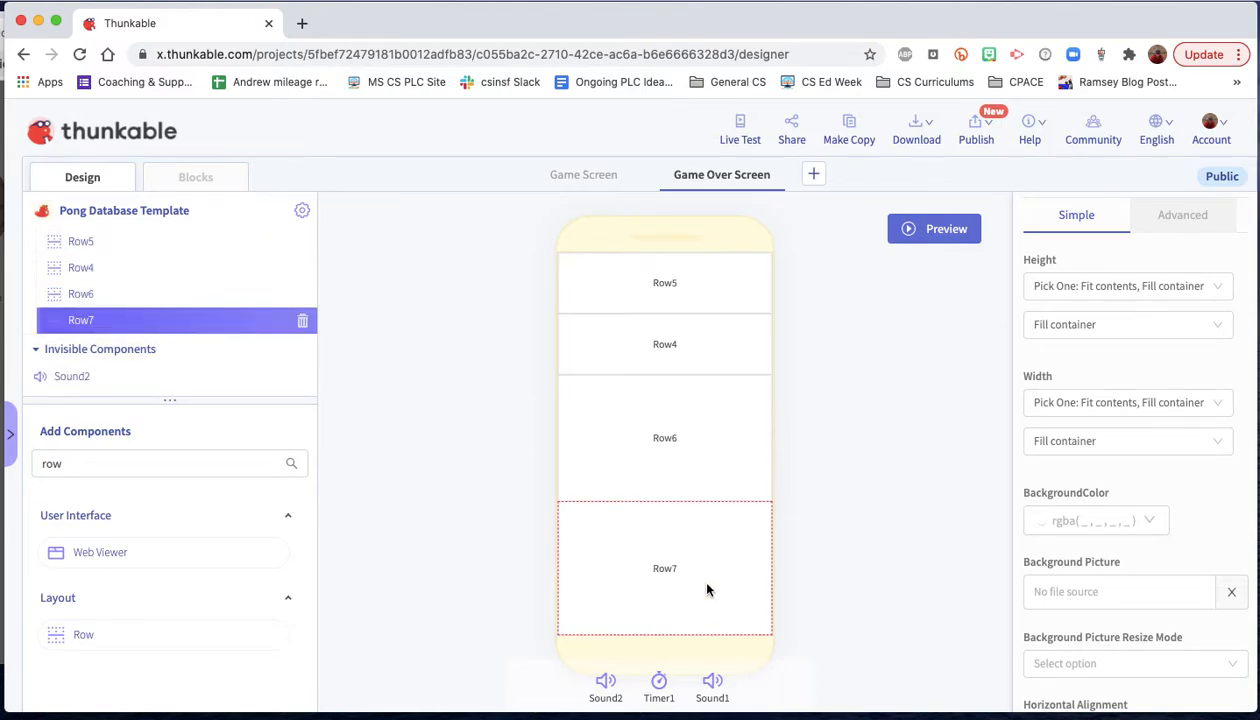
{"action": "left_click", "coordinate": [1082, 292]}
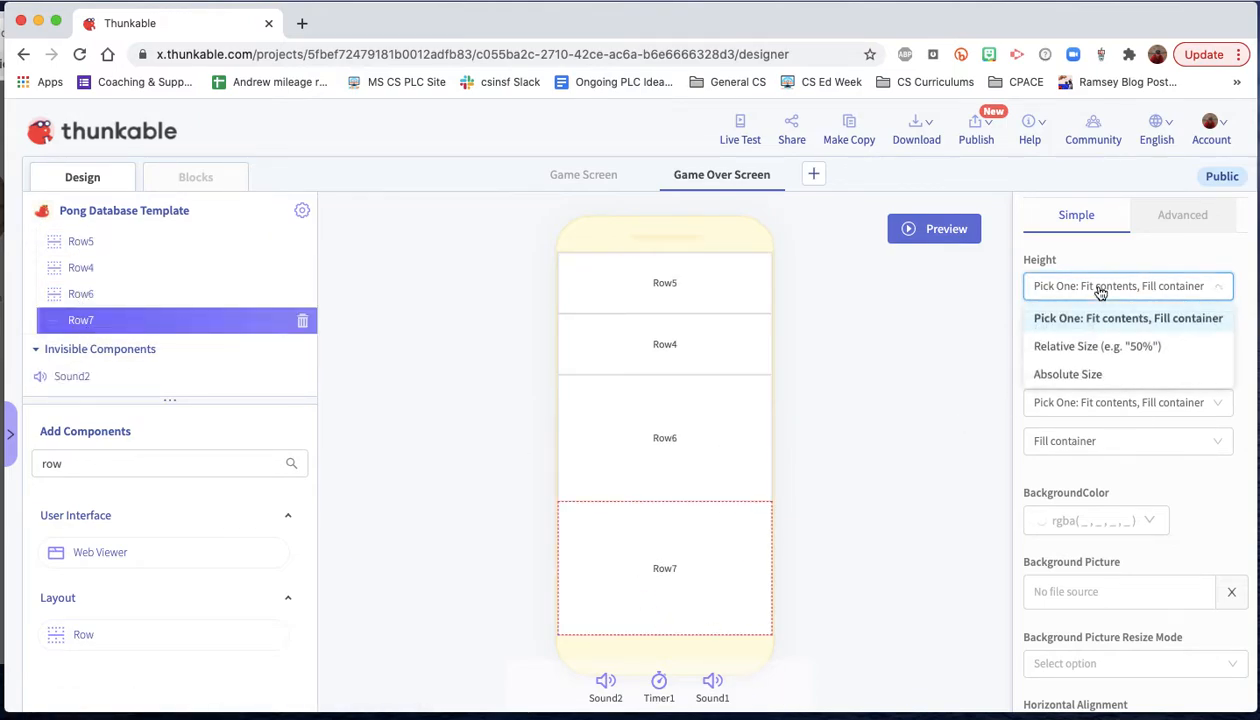
{"action": "left_click", "coordinate": [1103, 347]}
{"action": "triple_click", "coordinate": [1088, 327]}
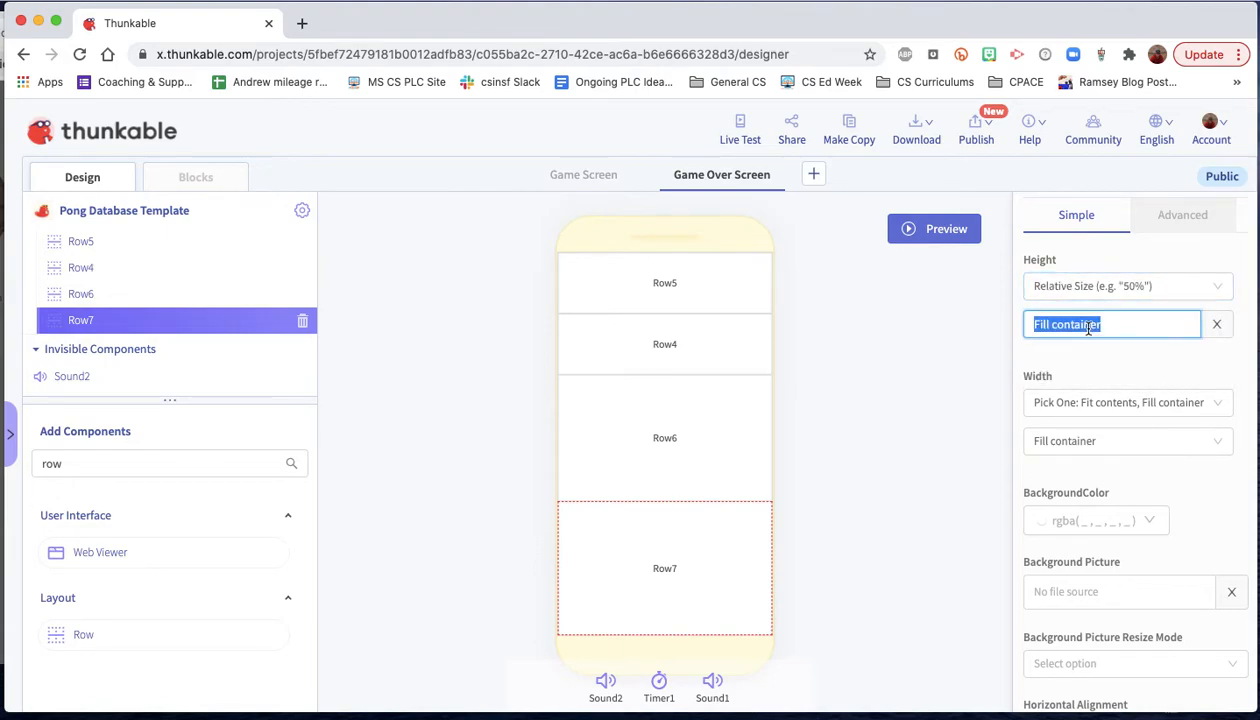
{"action": "type", "text": "33%"}
{"action": "key", "text": "Return"}
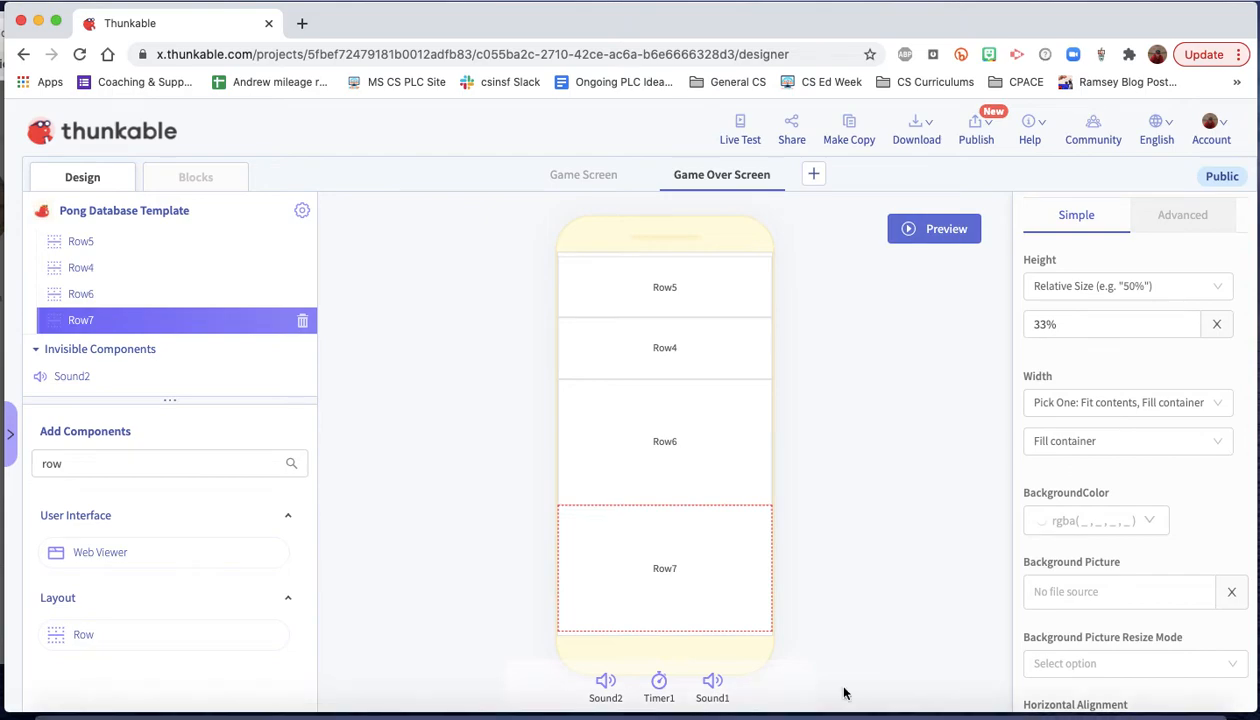
Step: Find the Label component and place one in the topmost row of the Game Over Screen
{"action": "left_click", "coordinate": [129, 469]}
{"action": "double_click", "coordinate": [129, 469]}
{"action": "type", "text": "label"}
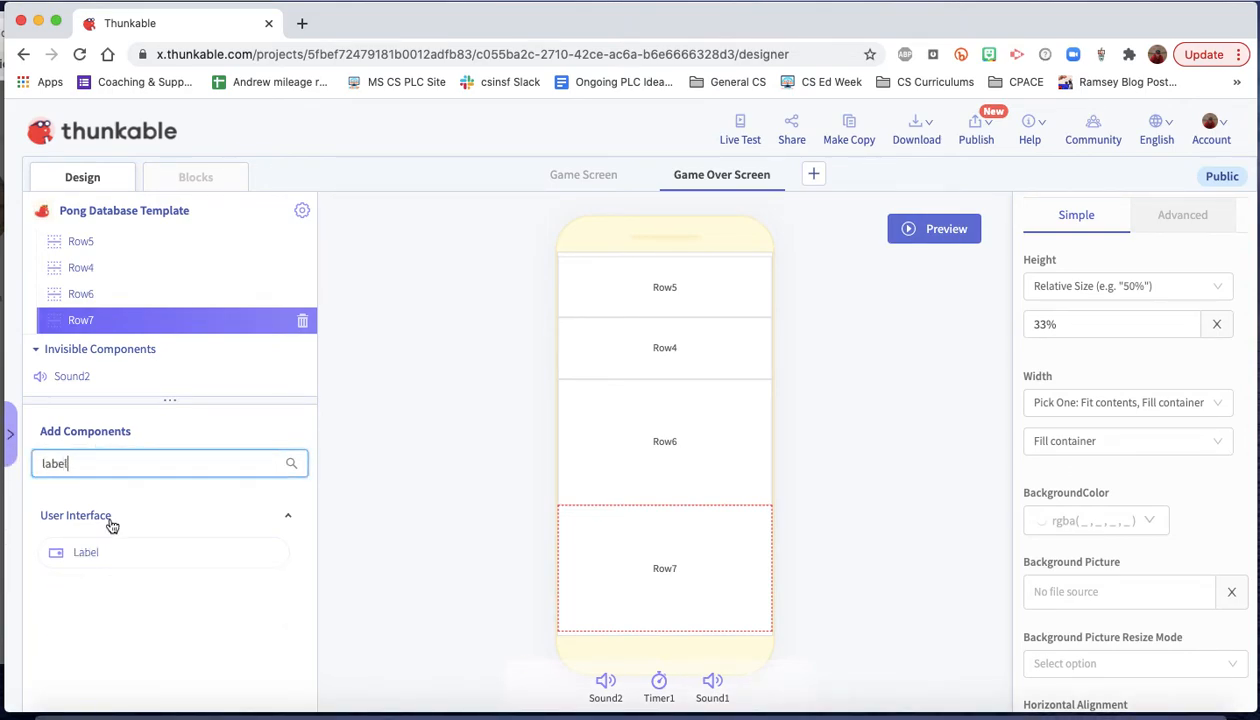
{"action": "left_click_drag", "start_coordinate": [100, 552], "coordinate": [672, 278]}
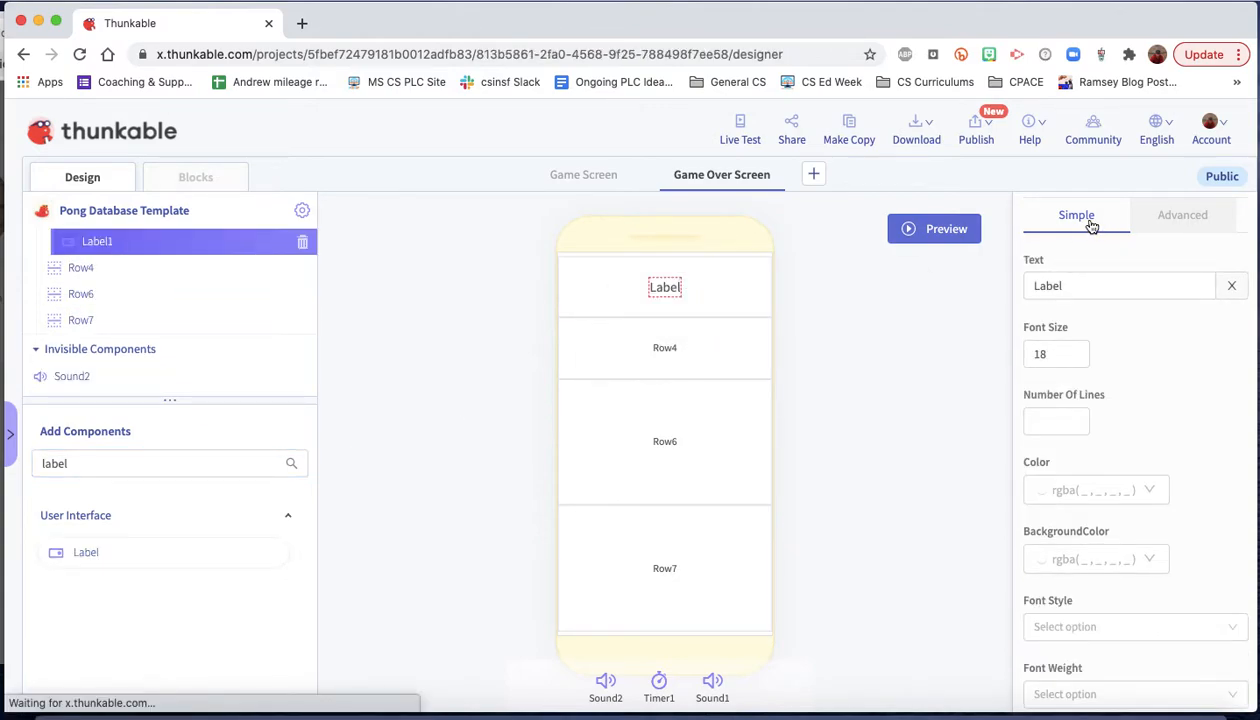
Step: Rename the label to "Game Over Label" and set its text to "Game Over"
{"action": "left_click", "coordinate": [1192, 213]}
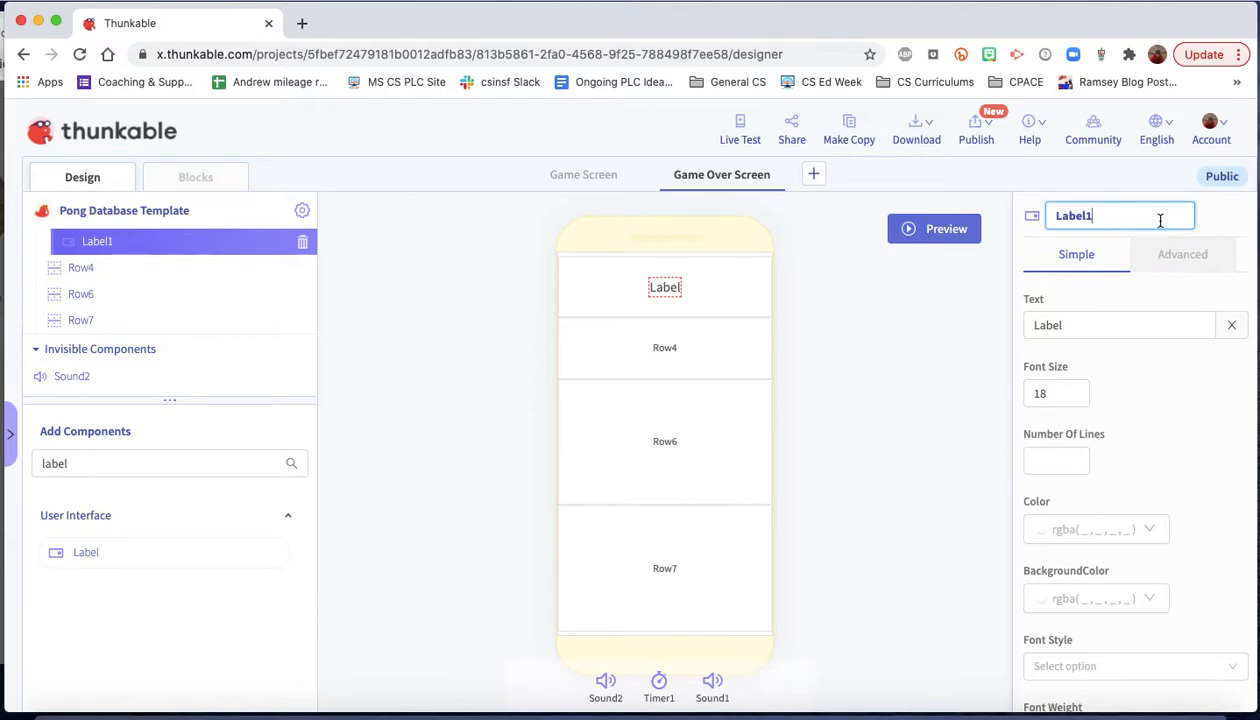
{"action": "key", "text": "BackSpace"}
{"action": "type", "text": "Game Over"}
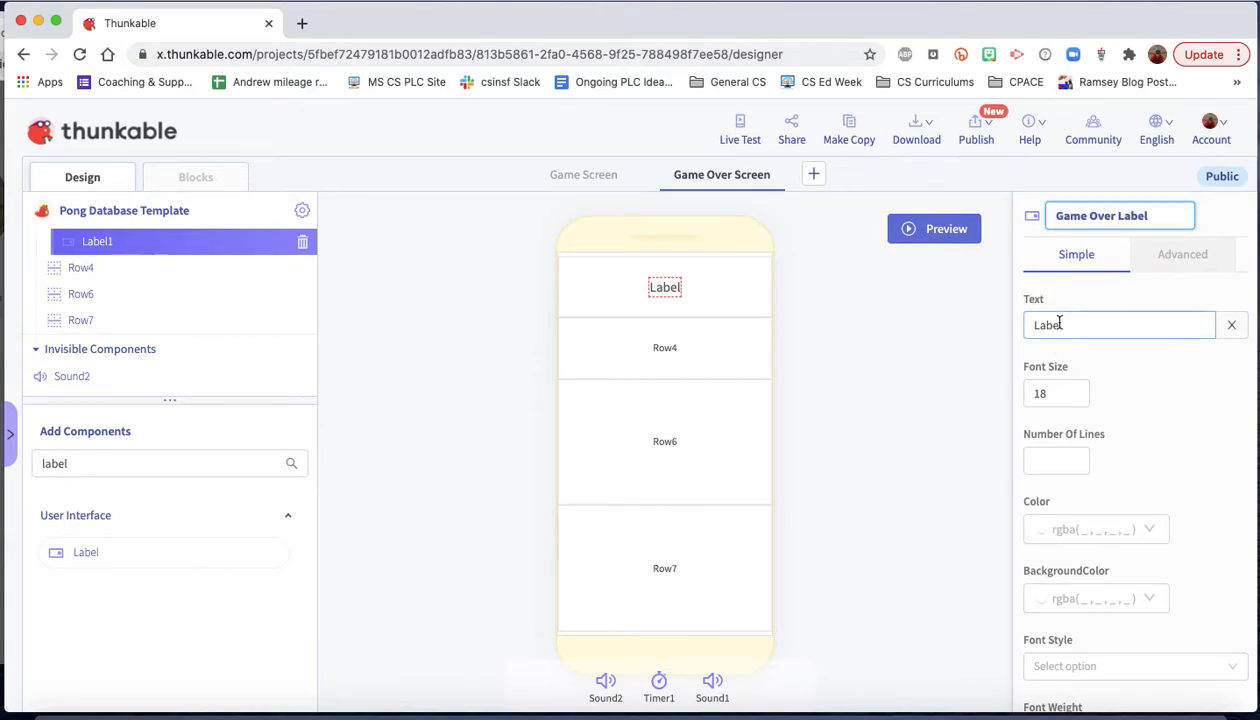
{"action": "double_click", "coordinate": [1059, 322]}
{"action": "type", "text": "Game"}
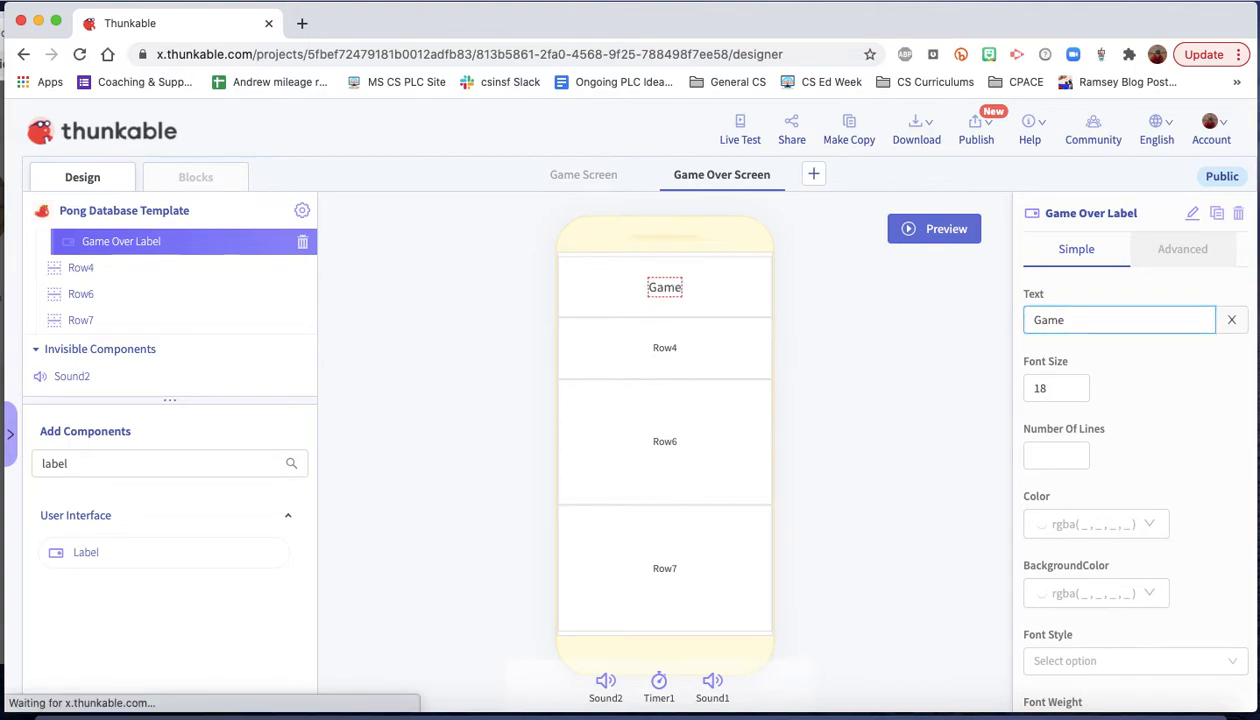
{"action": "type", "text": " Over"}
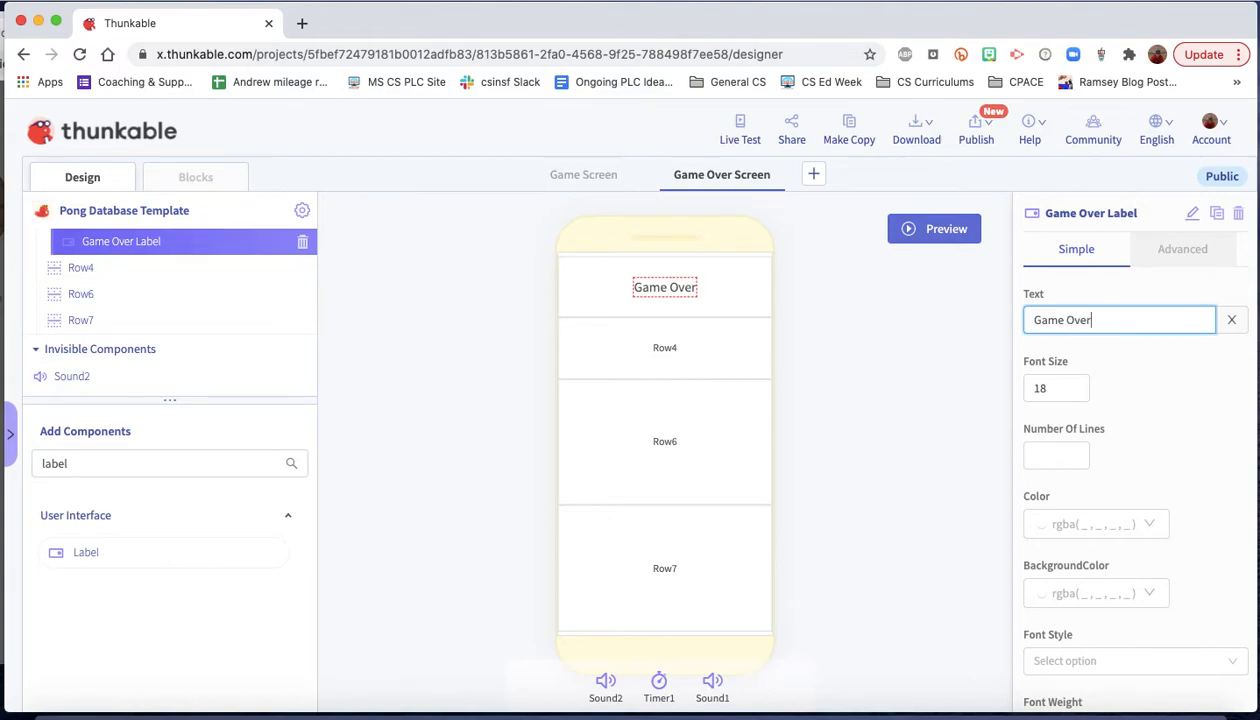
Step: Set the Game Over label's font size to 24 and its font weight to Bold
{"action": "double_click", "coordinate": [1040, 390]}
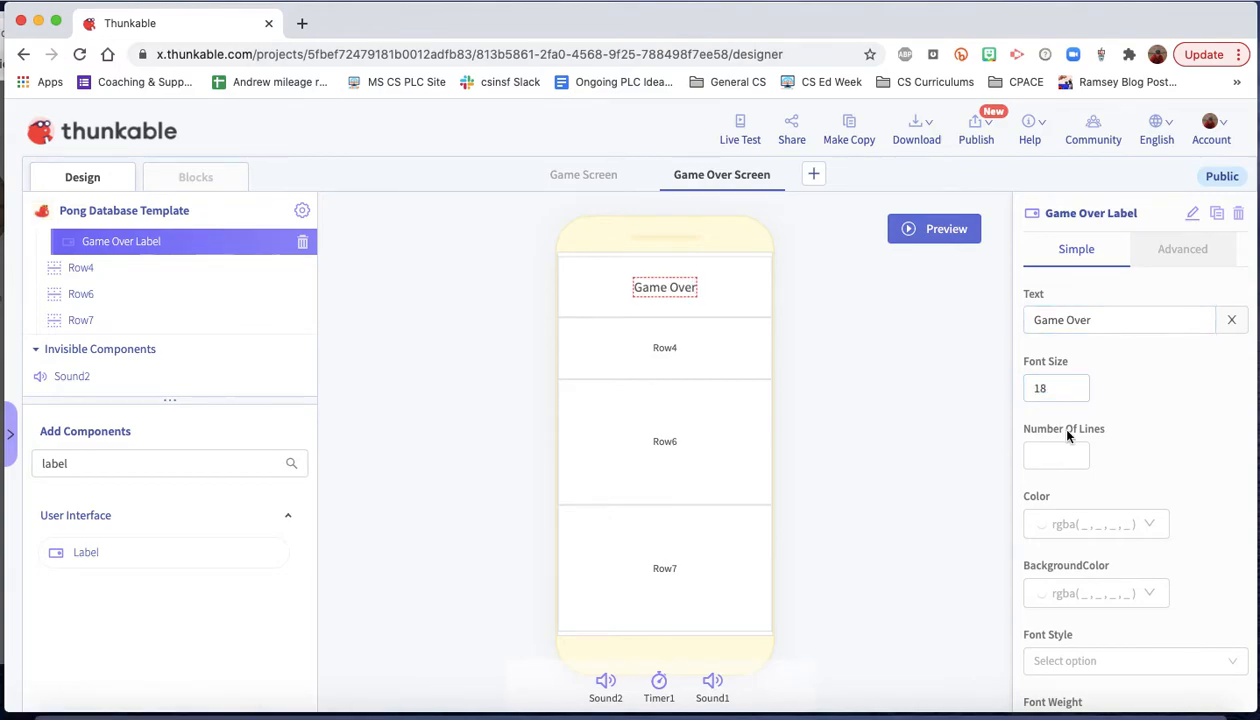
{"action": "double_click", "coordinate": [1040, 388]}
{"action": "type", "text": "24"}
{"action": "scroll", "coordinate": [1170, 450], "scroll_direction": "down", "scroll_amount": 2}
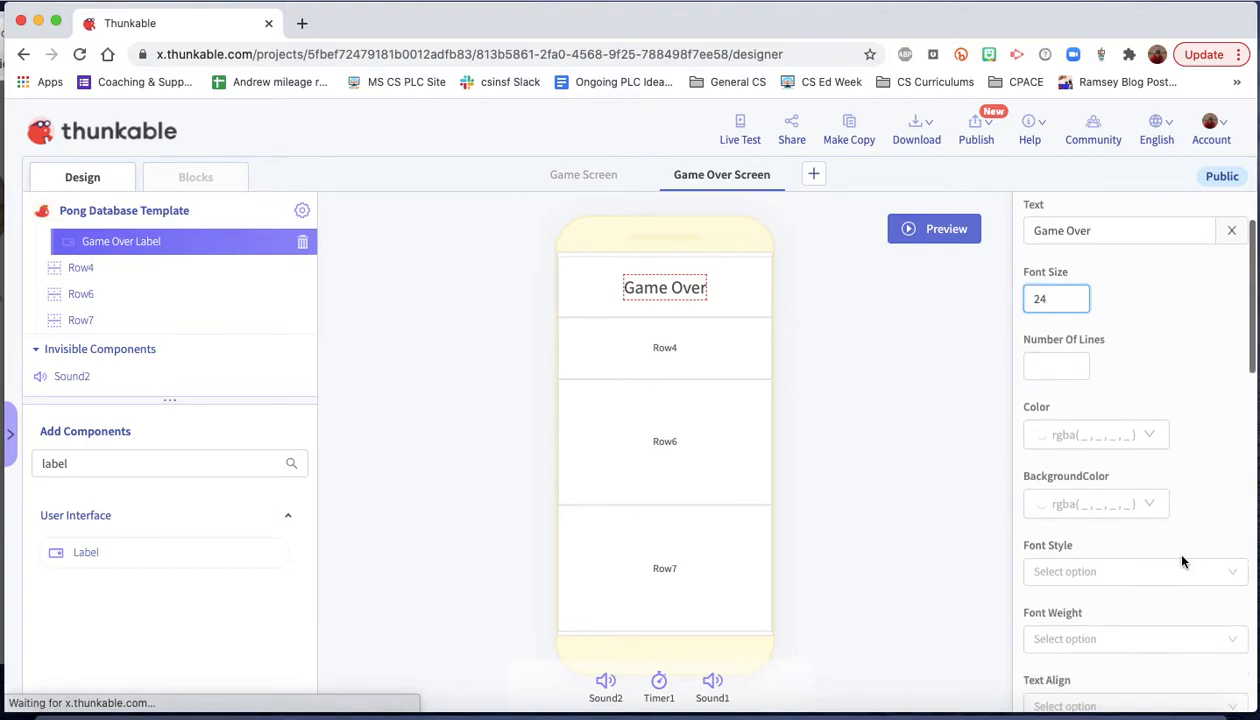
{"action": "scroll", "coordinate": [1181, 562], "scroll_direction": "down", "scroll_amount": 3}
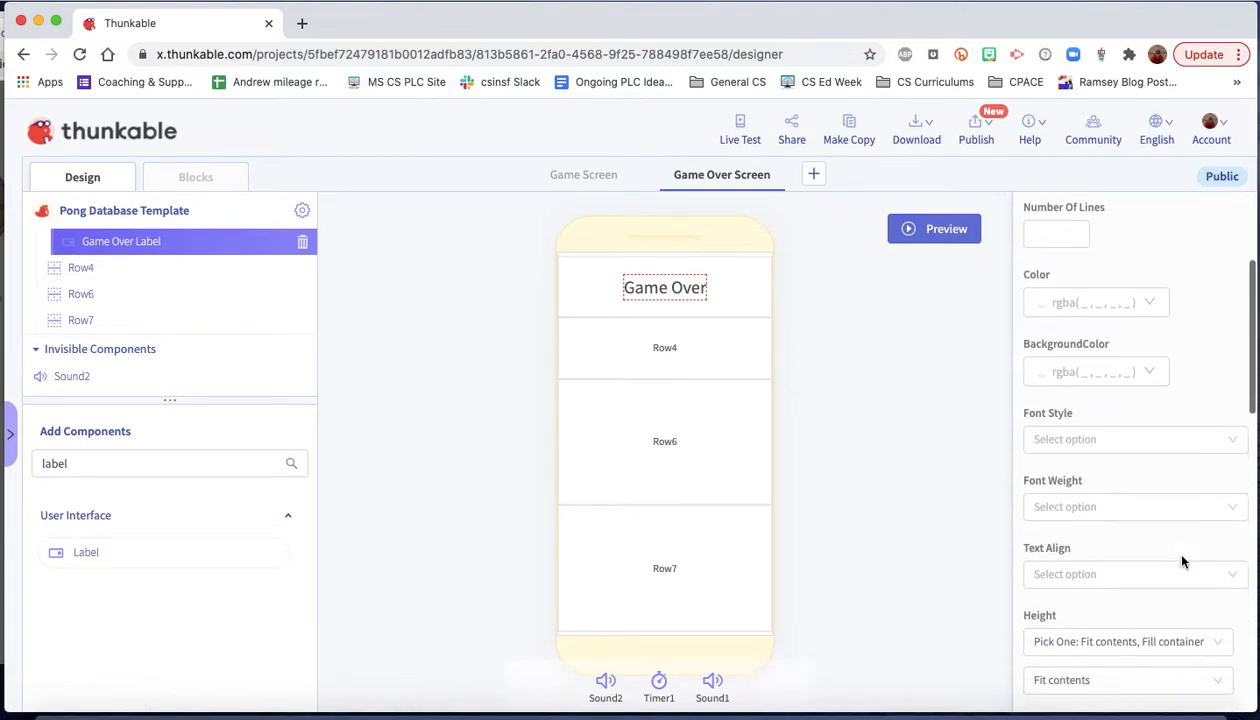
{"action": "left_click", "coordinate": [1118, 505]}
{"action": "left_click", "coordinate": [1058, 315]}
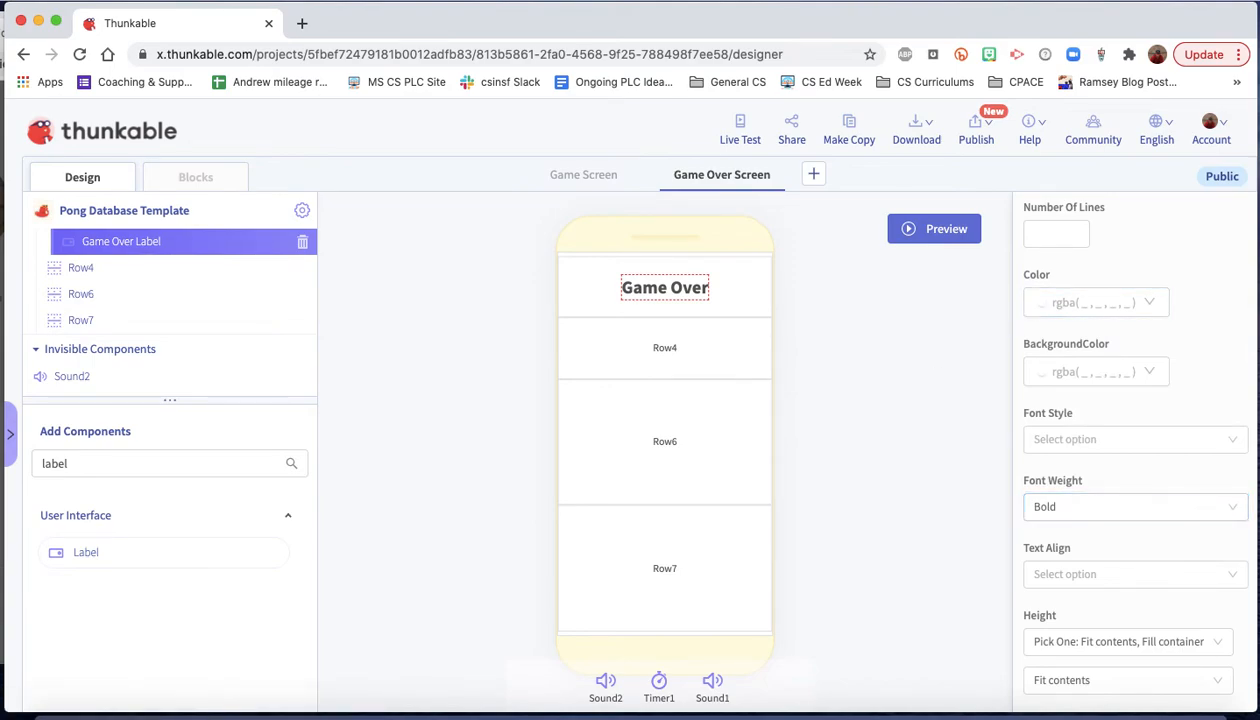
Step: Find the Button component and place one in the second row, under the Game Over label
{"action": "left_click", "coordinate": [85, 467]}
{"action": "double_click", "coordinate": [85, 467]}
{"action": "type", "text": "button"}
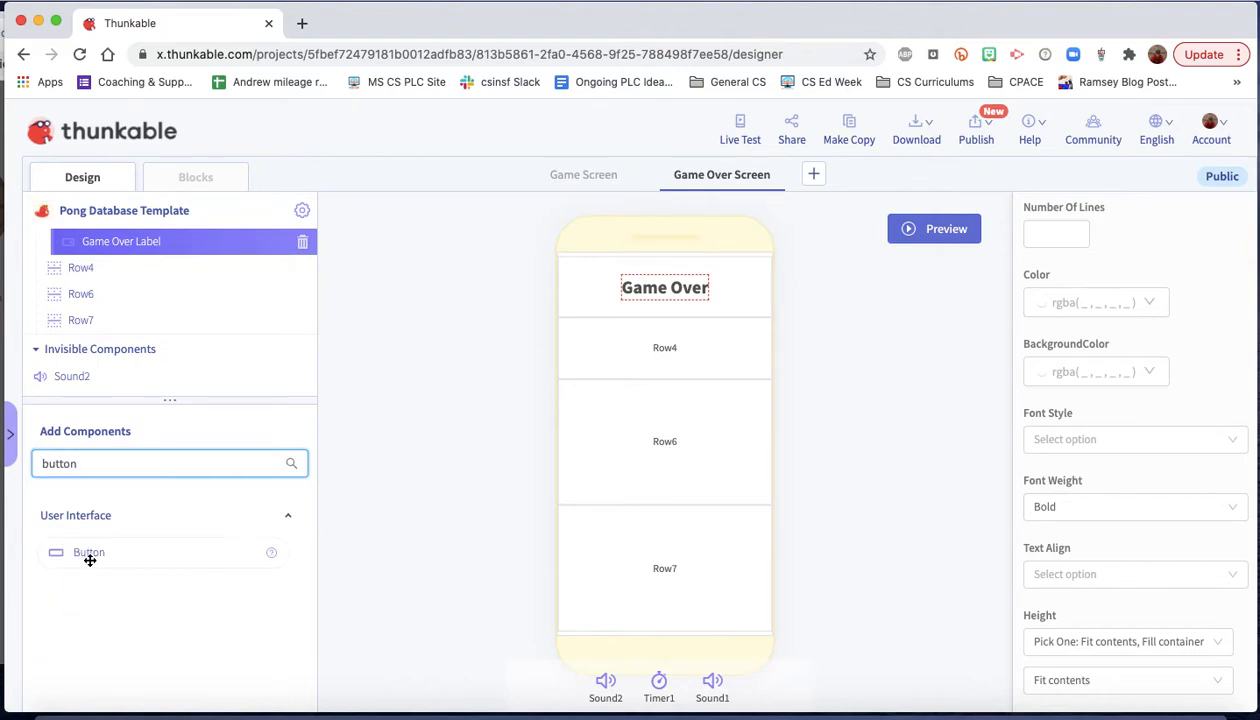
{"action": "left_click_drag", "start_coordinate": [87, 555], "coordinate": [665, 348]}
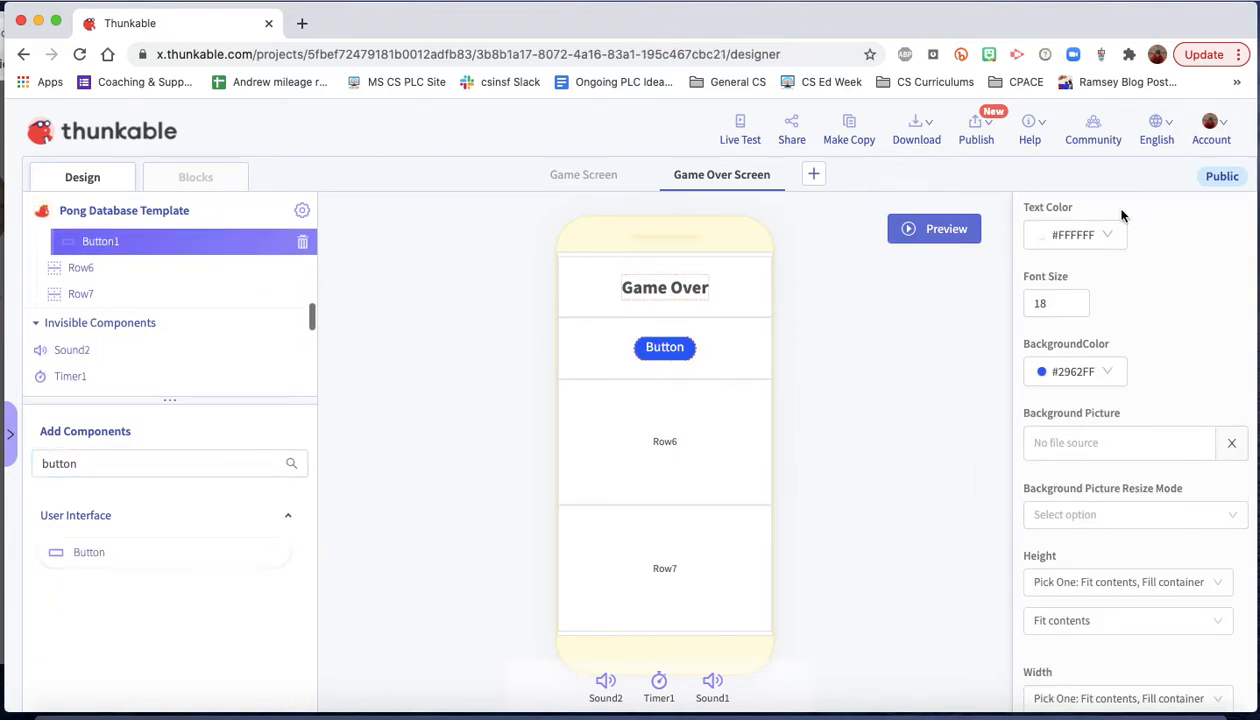
Step: Rename the button under the Game Over label to "Play Again Button" and set its text to "Play Again"
{"action": "scroll", "coordinate": [1105, 290], "scroll_direction": "up", "scroll_amount": 3}
{"action": "left_click", "coordinate": [1194, 216]}
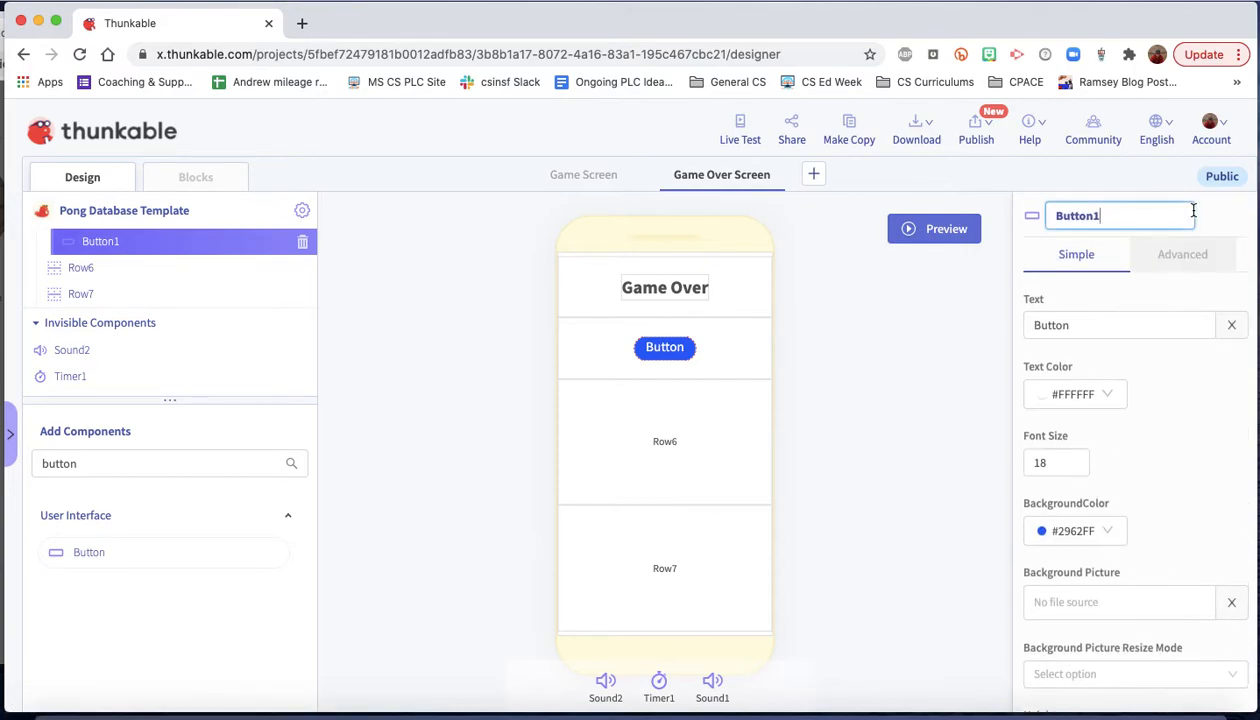
{"action": "key", "text": "BackSpace"}
{"action": "type", "text": "Play Again"}
{"action": "key", "text": "Return"}
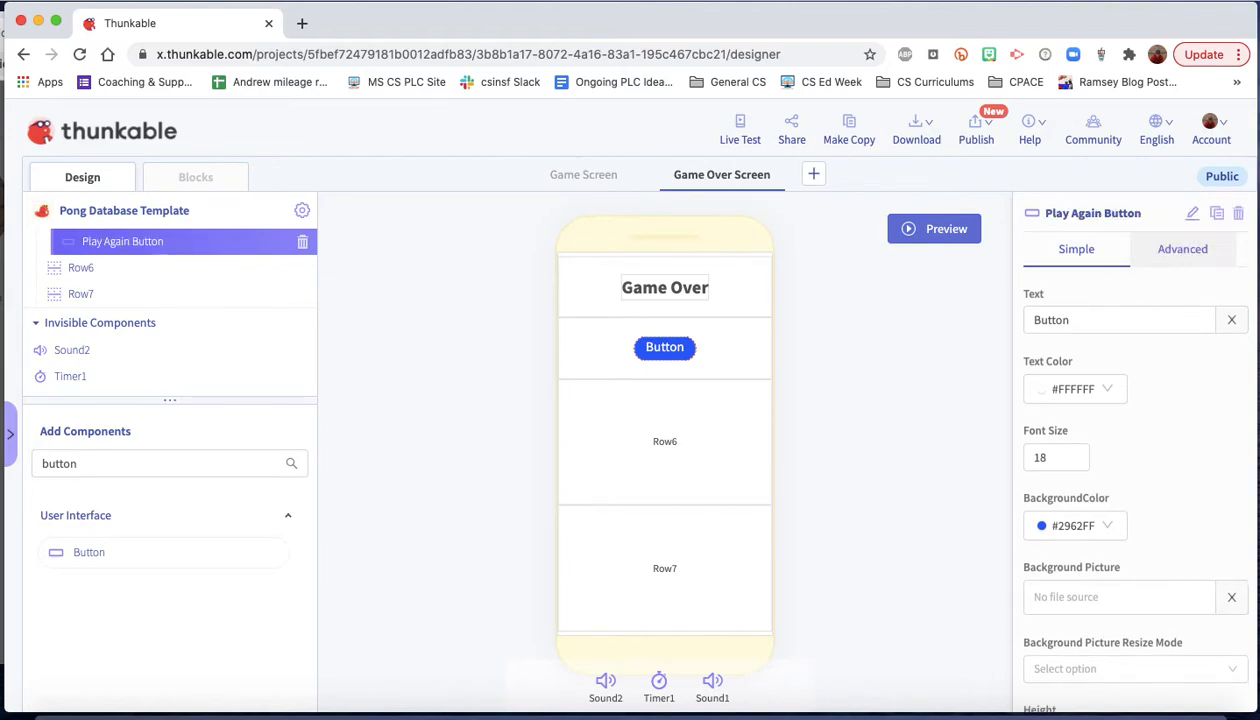
{"action": "left_click", "coordinate": [1114, 324]}
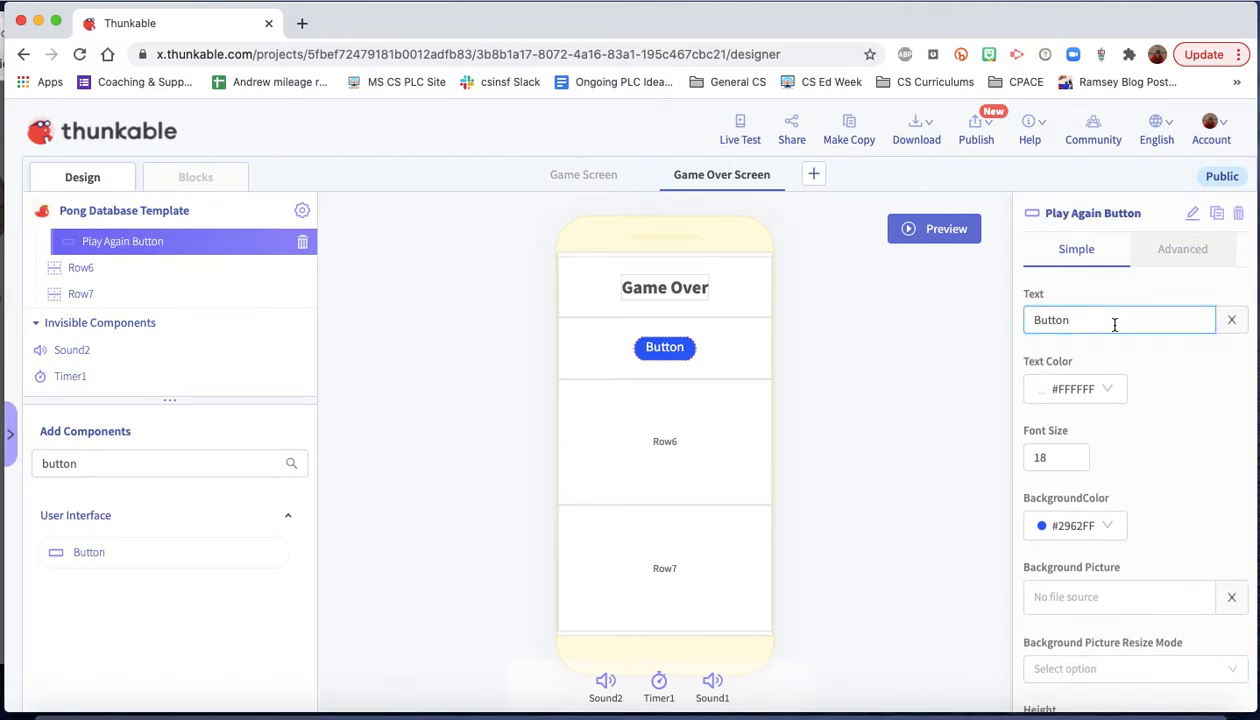
{"action": "double_click", "coordinate": [1114, 324]}
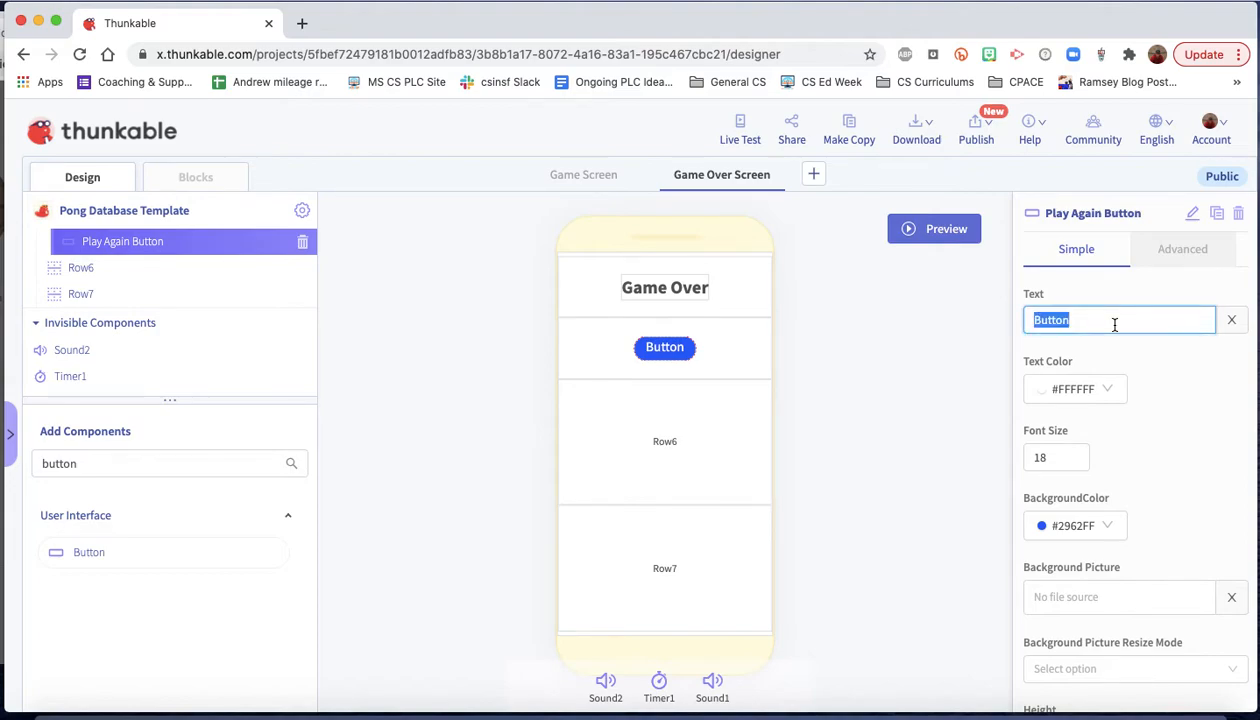
{"action": "type", "text": "Play A"}
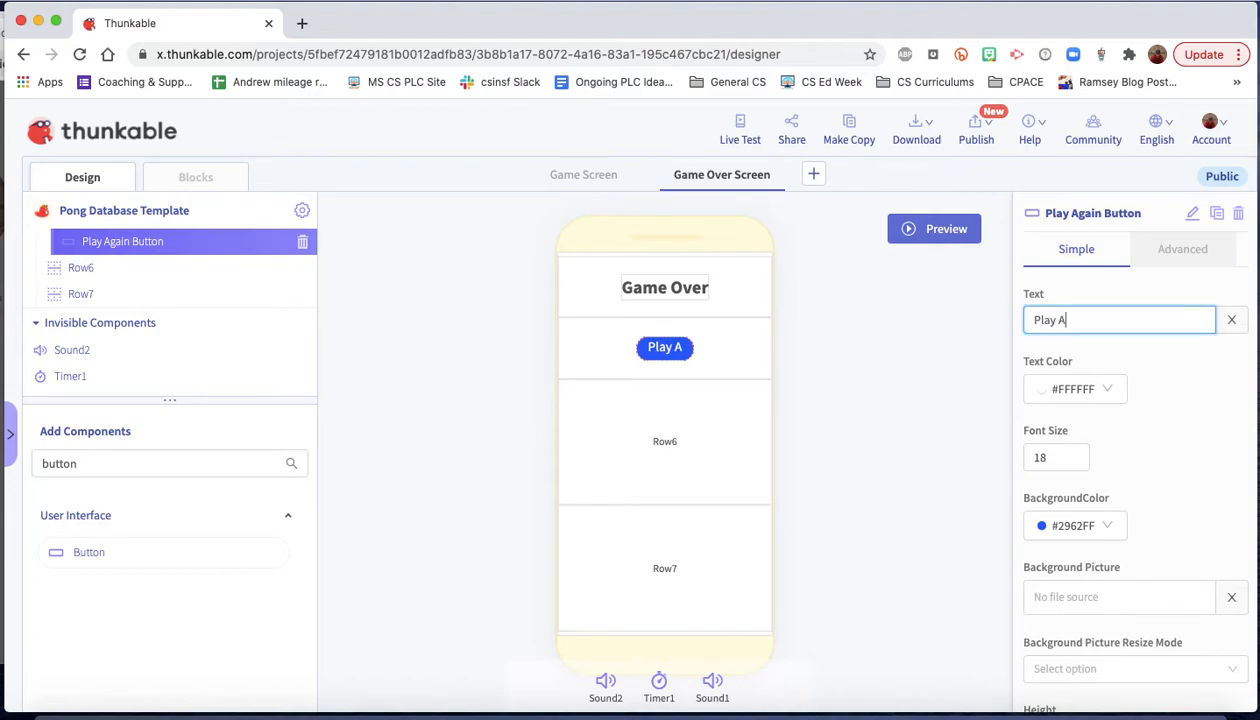
{"action": "type", "text": "gain"}
{"action": "left_click", "coordinate": [965, 434]}
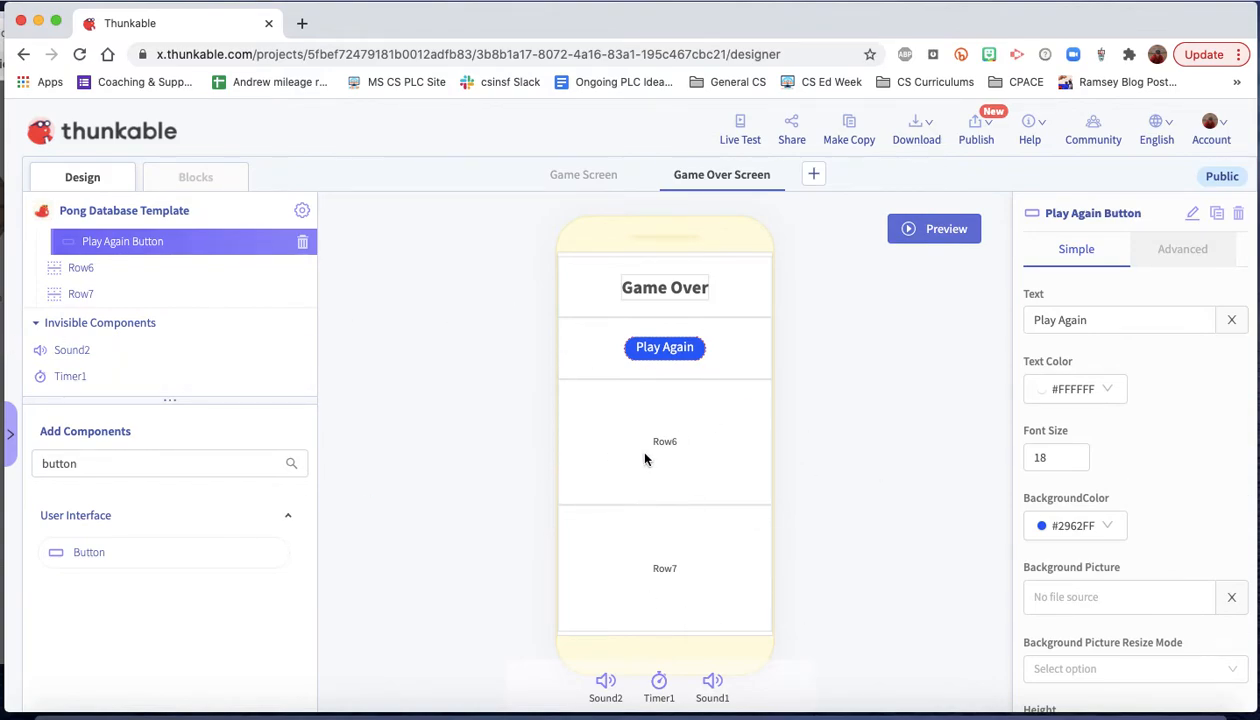
Step: Find the Text Input component and place one in the third row, below the Play Again button
{"action": "double_click", "coordinate": [108, 467]}
{"action": "type", "text": "text"}
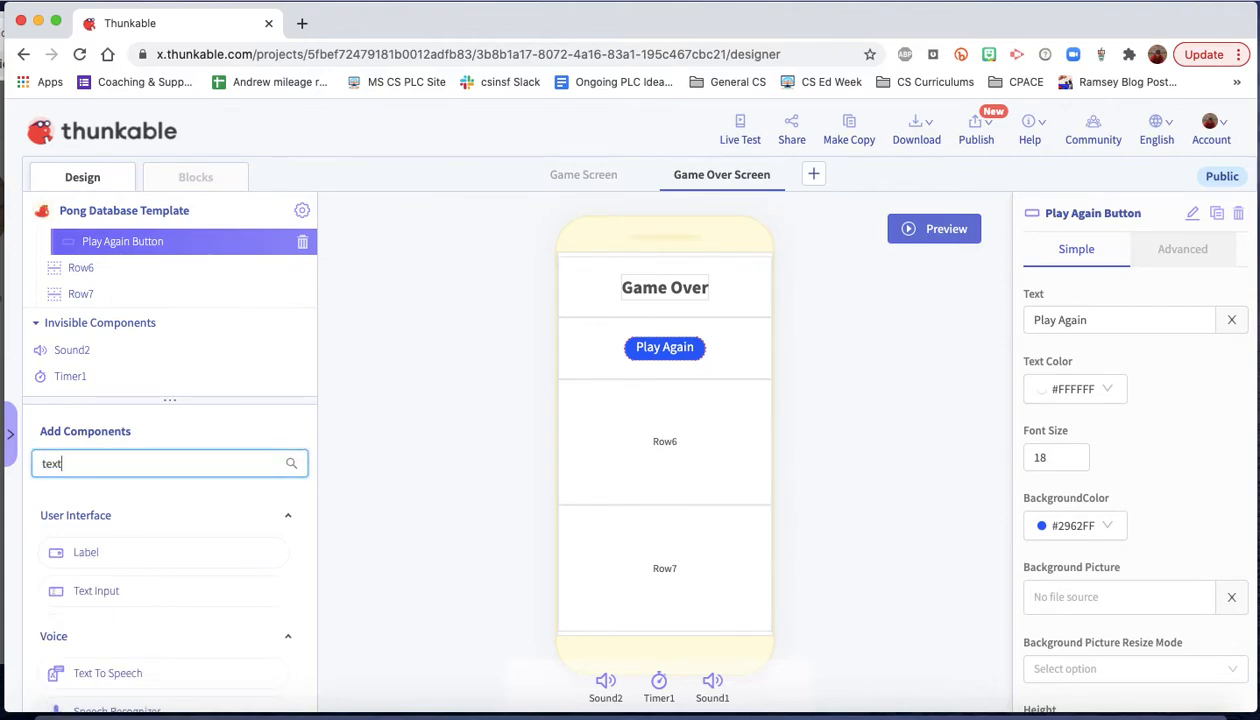
{"action": "left_click_drag", "start_coordinate": [90, 591], "coordinate": [666, 455]}
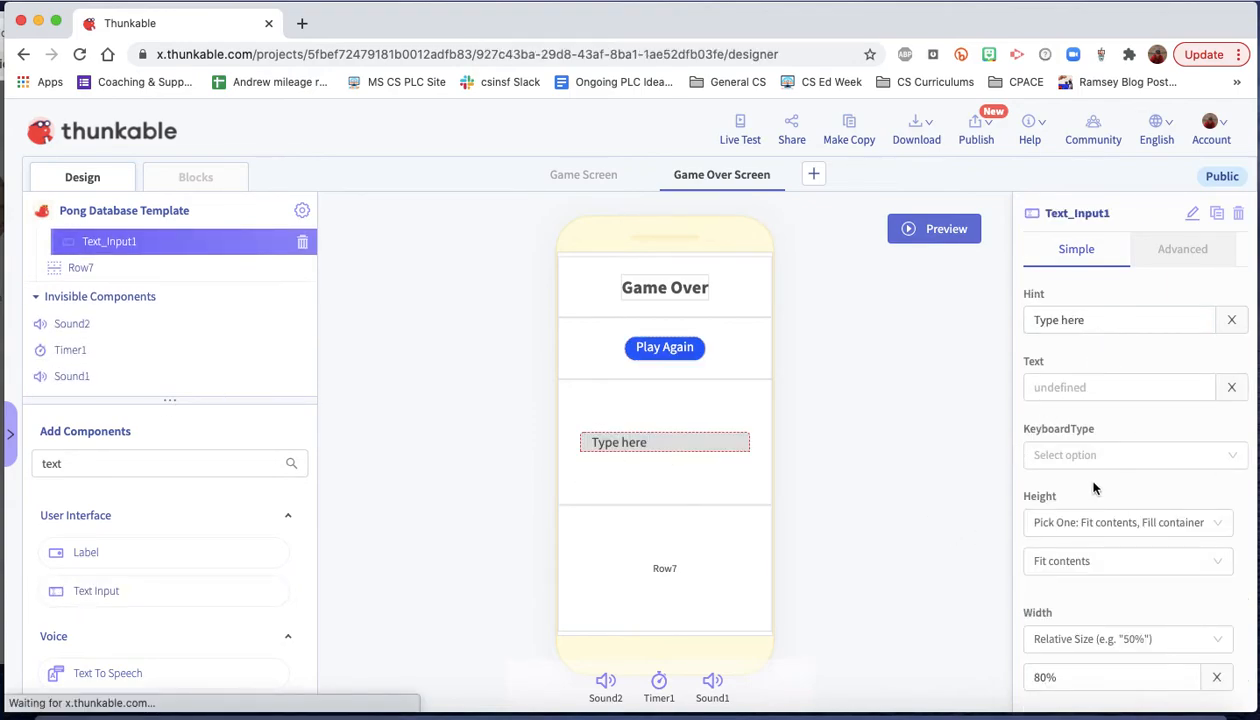
{"action": "left_click", "coordinate": [1066, 319]}
{"action": "triple_click", "coordinate": [1066, 319]}
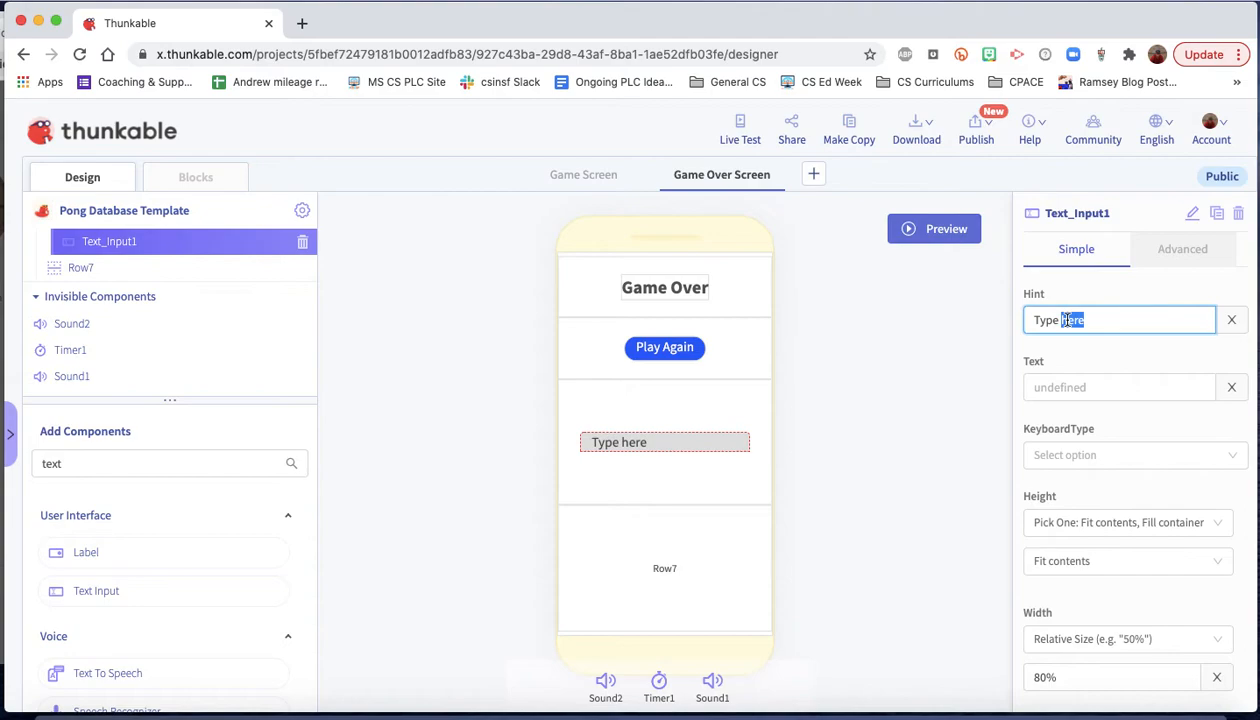
{"action": "type", "text": "Tyep your"}
{"action": "key", "text": "BackSpace"}
{"action": "key", "text": "BackSpace"}
{"action": "key", "text": "BackSpace"}
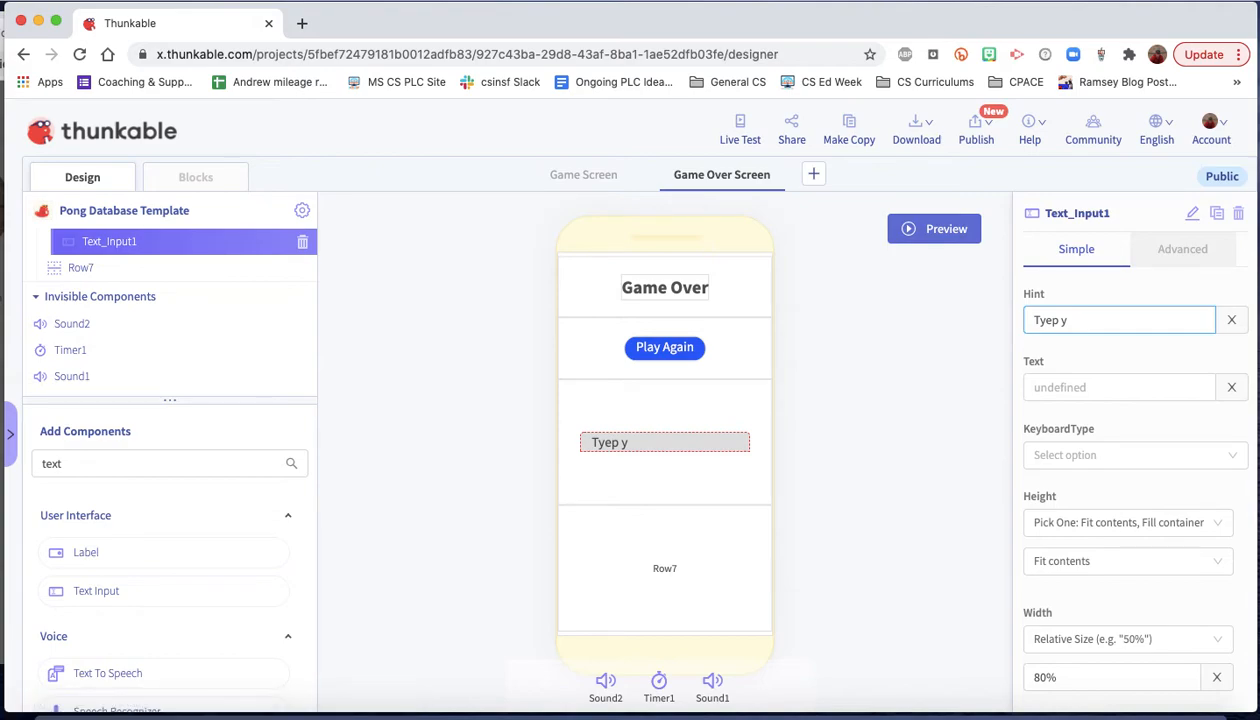
Step: Set the text input's hint to "Type Your Name"
{"action": "triple_click", "coordinate": [1064, 321]}
{"action": "type", "text": "Tuype"}
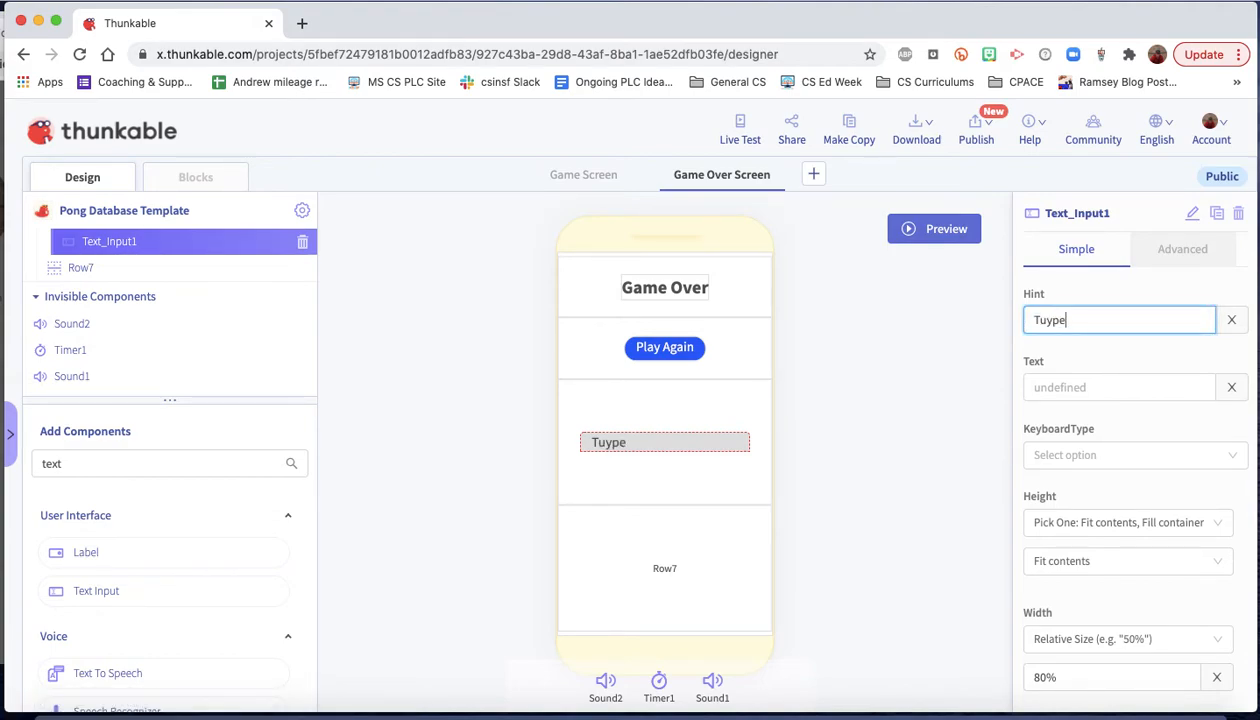
{"action": "key", "text": "BackSpace"}
{"action": "key", "text": "BackSpace"}
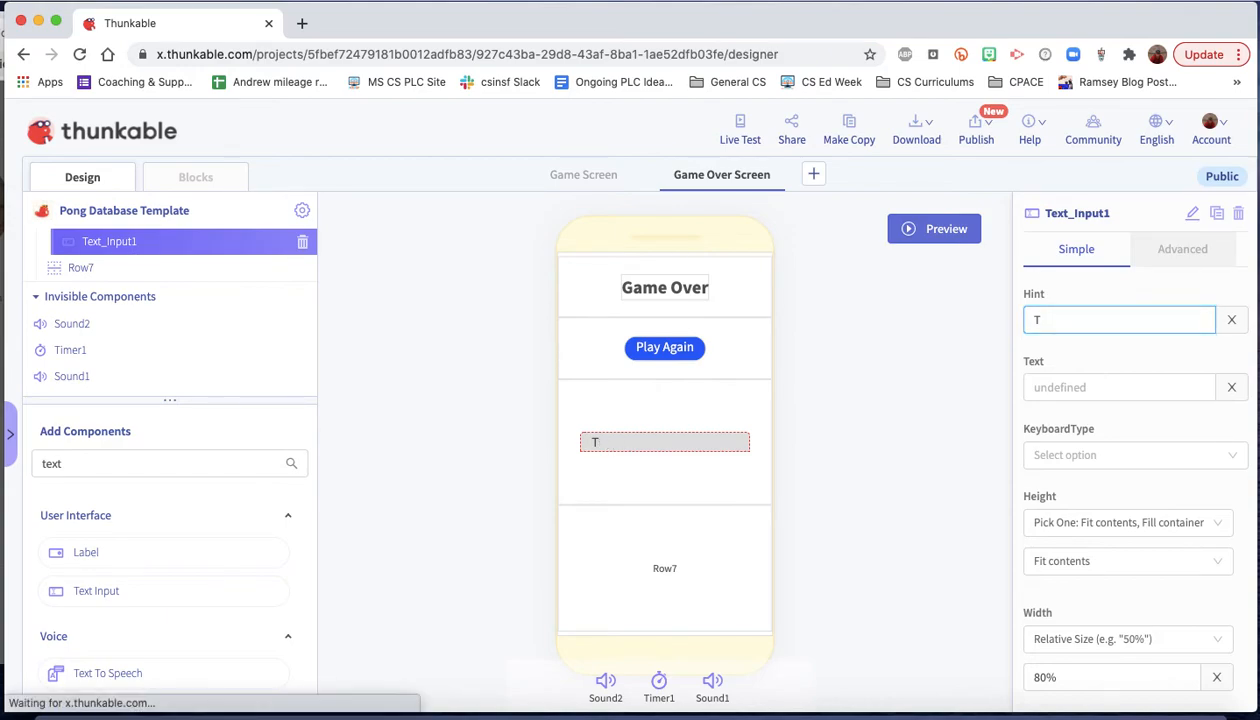
{"action": "scroll", "coordinate": [1024, 310], "scroll_direction": "down", "scroll_amount": 5}
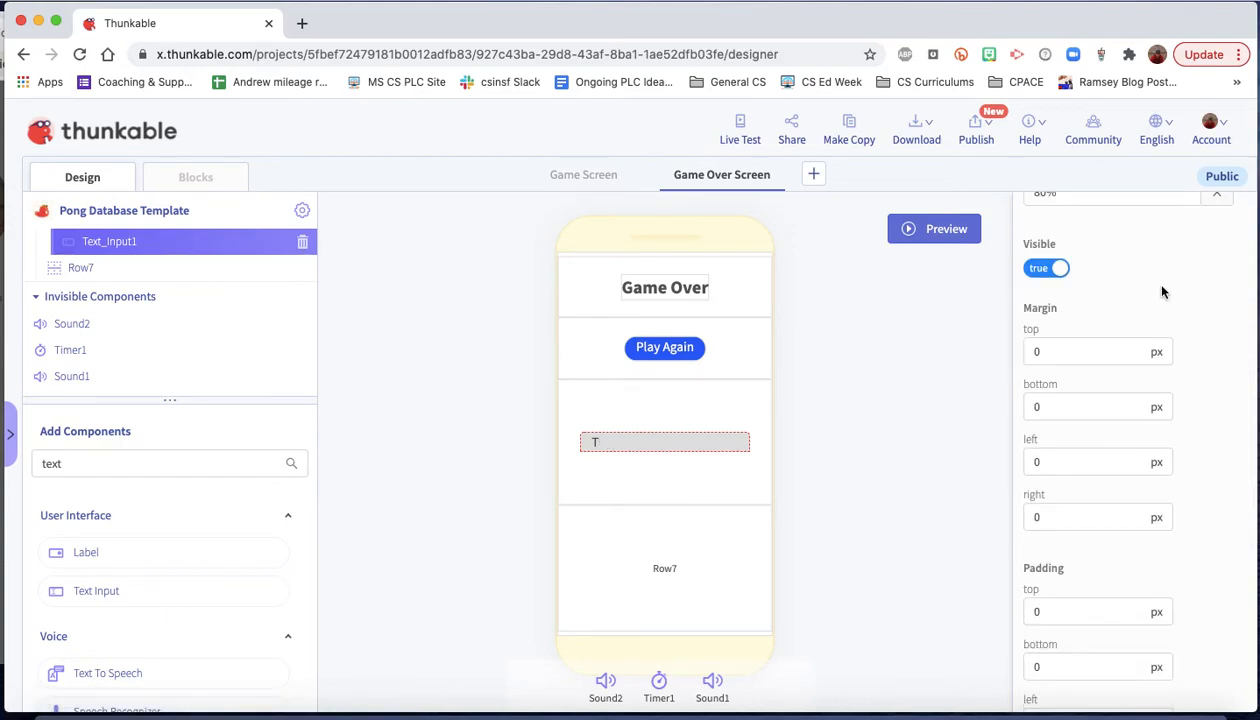
{"action": "scroll", "coordinate": [1162, 291], "scroll_direction": "up", "scroll_amount": 5}
{"action": "left_click", "coordinate": [1087, 316]}
{"action": "type", "text": "ype"}
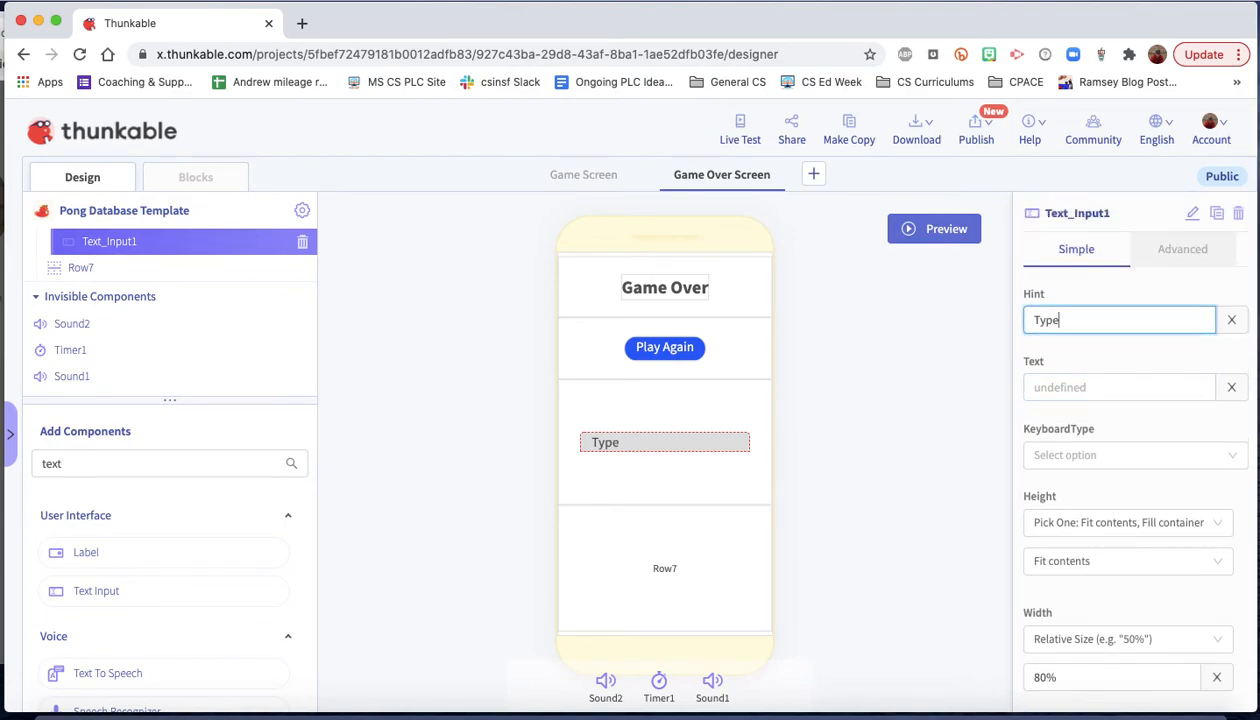
{"action": "type", "text": " Your"}
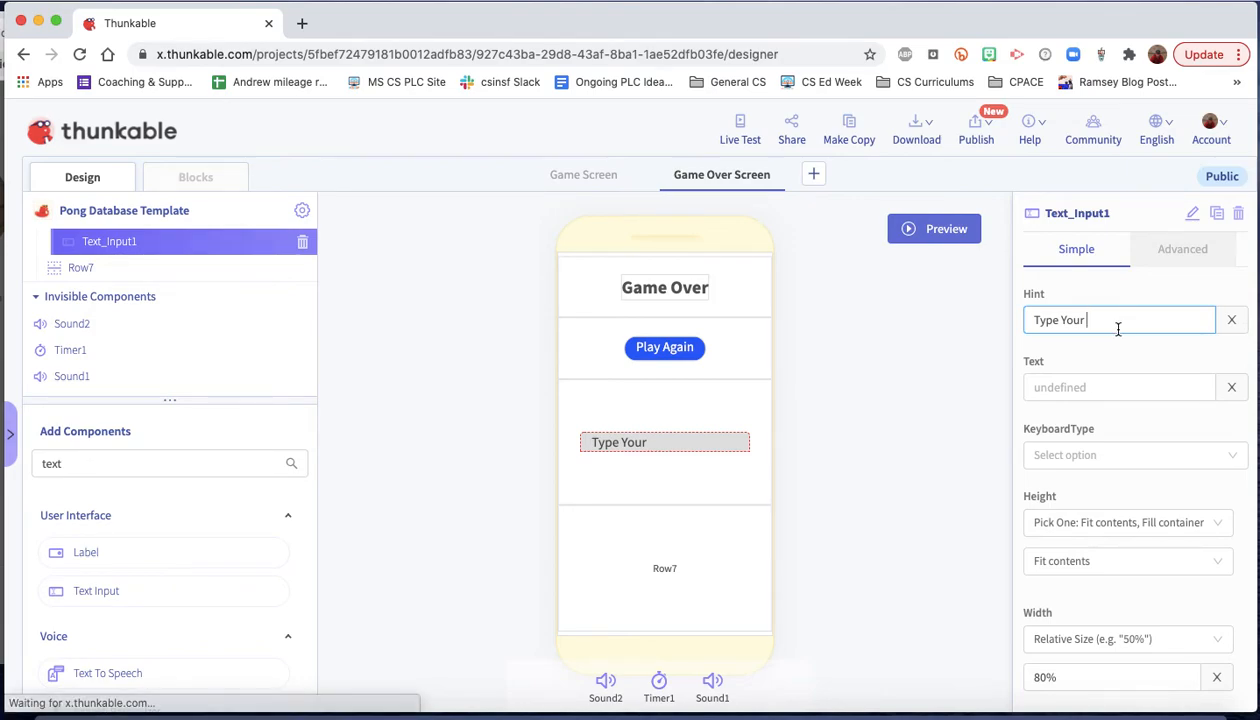
{"action": "type", "text": " Name"}
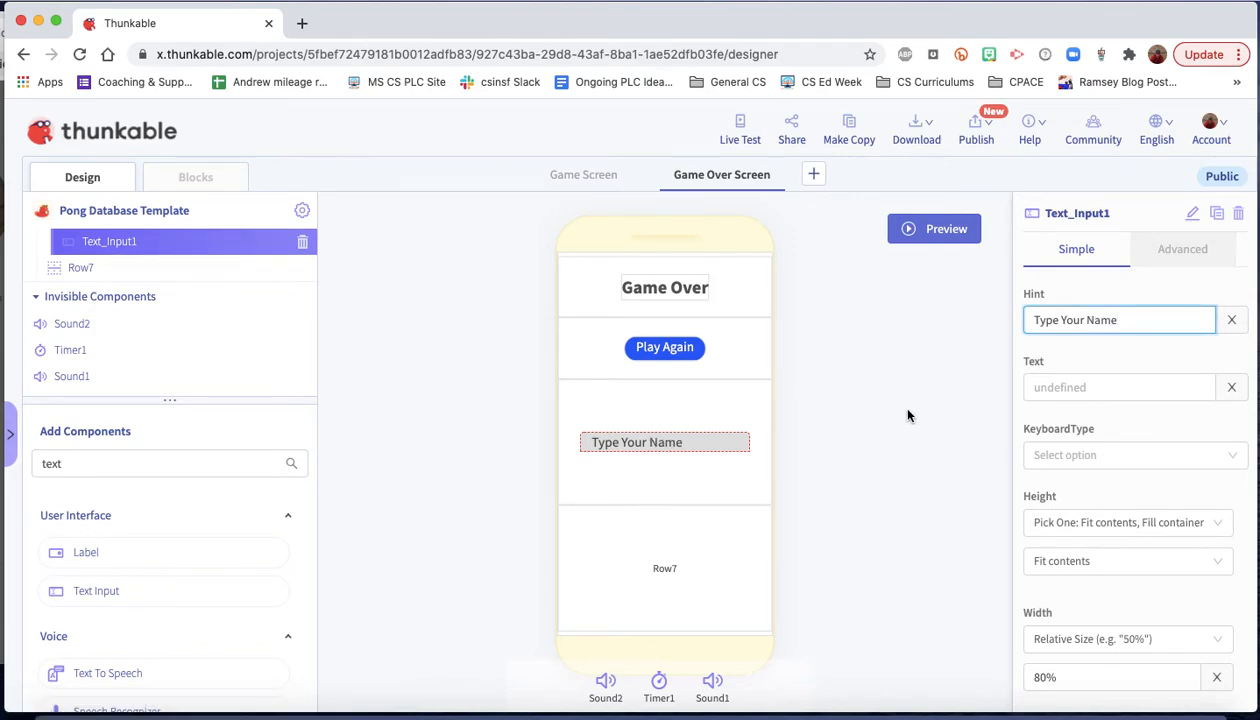
Step: Find the Button component and place one in the third row, to the right of the text input
{"action": "double_click", "coordinate": [99, 465]}
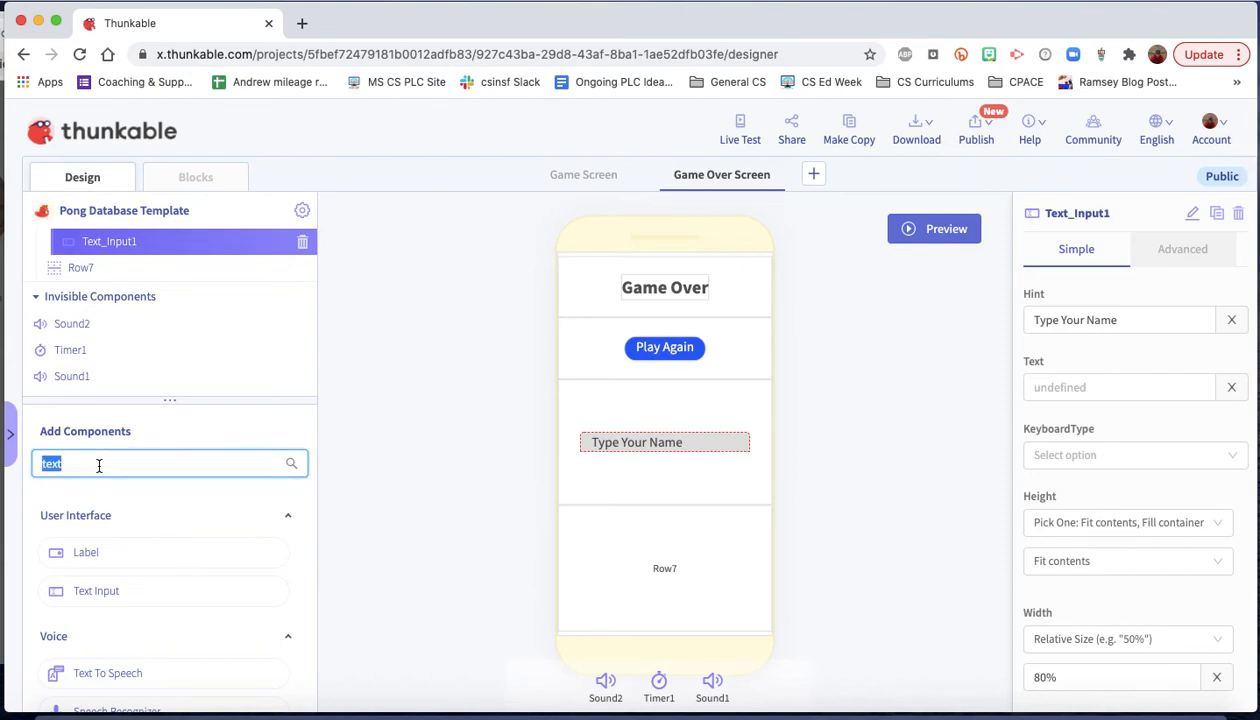
{"action": "type", "text": "bu"}
{"action": "left_click_drag", "start_coordinate": [79, 553], "coordinate": [733, 443]}
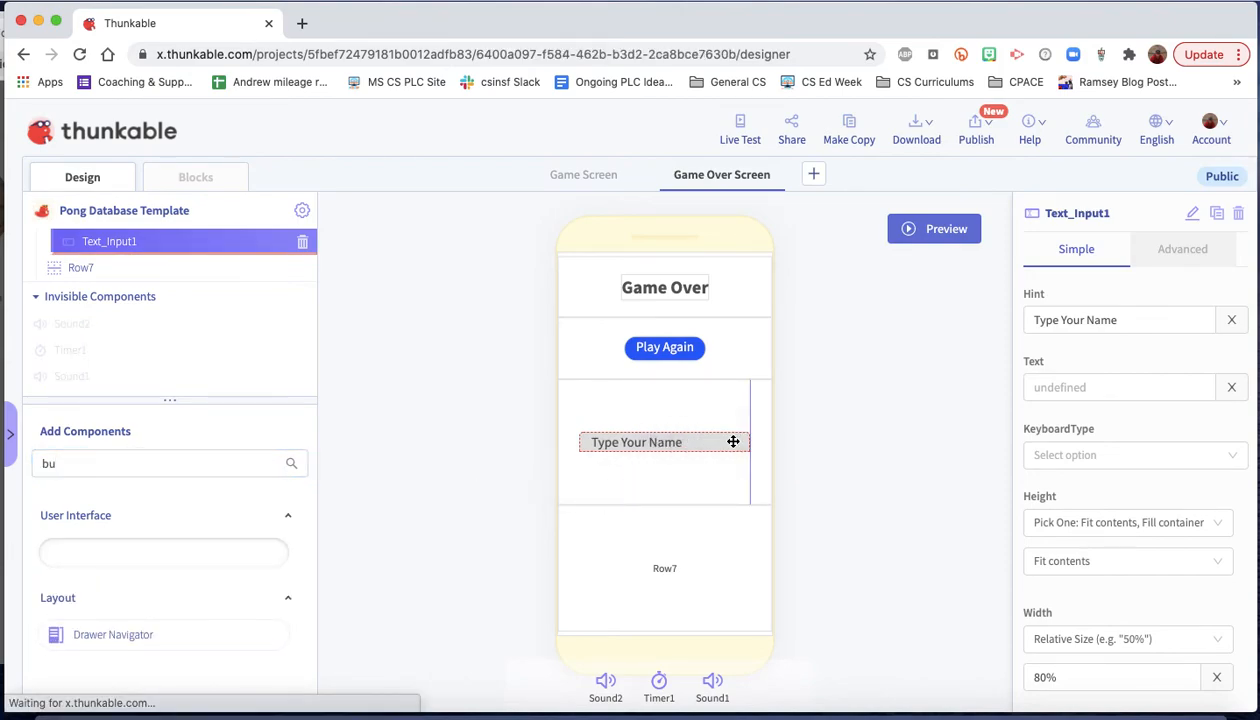
Step: Rename the button beside the text input to "Save Score Button" and set its text to "Save"
{"action": "left_click", "coordinate": [1192, 213]}
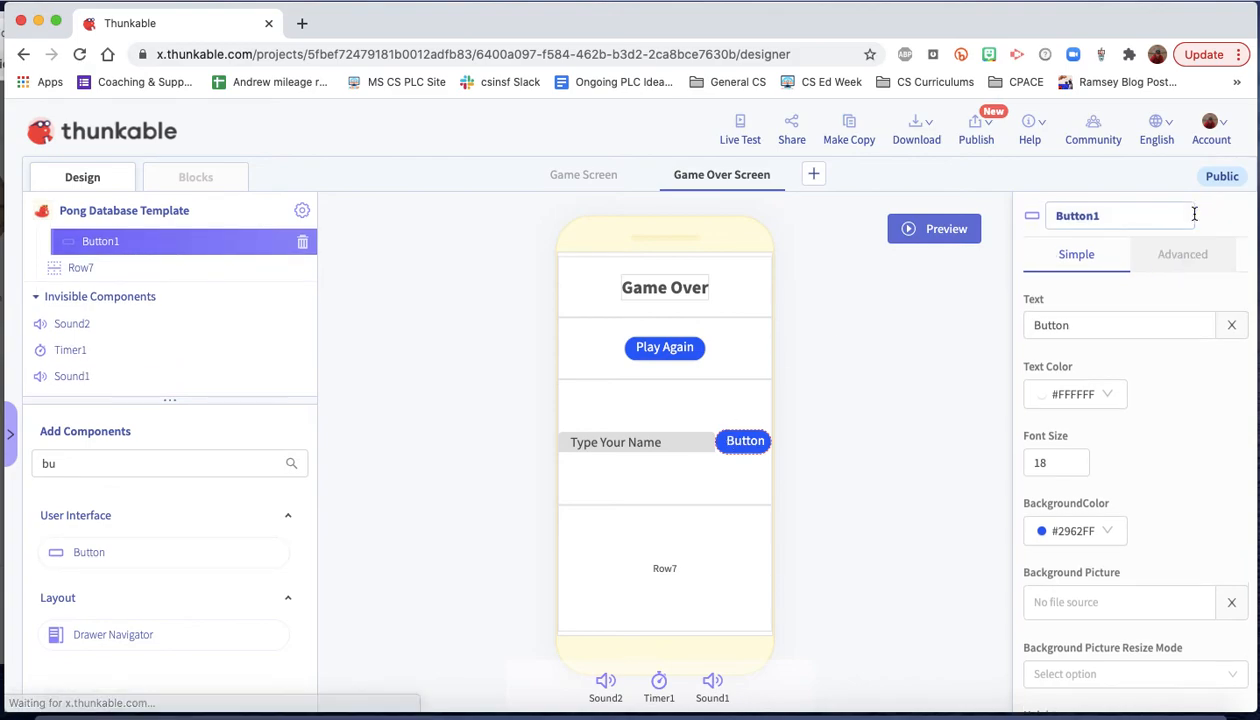
{"action": "double_click", "coordinate": [1156, 226]}
{"action": "key", "text": "Right"}
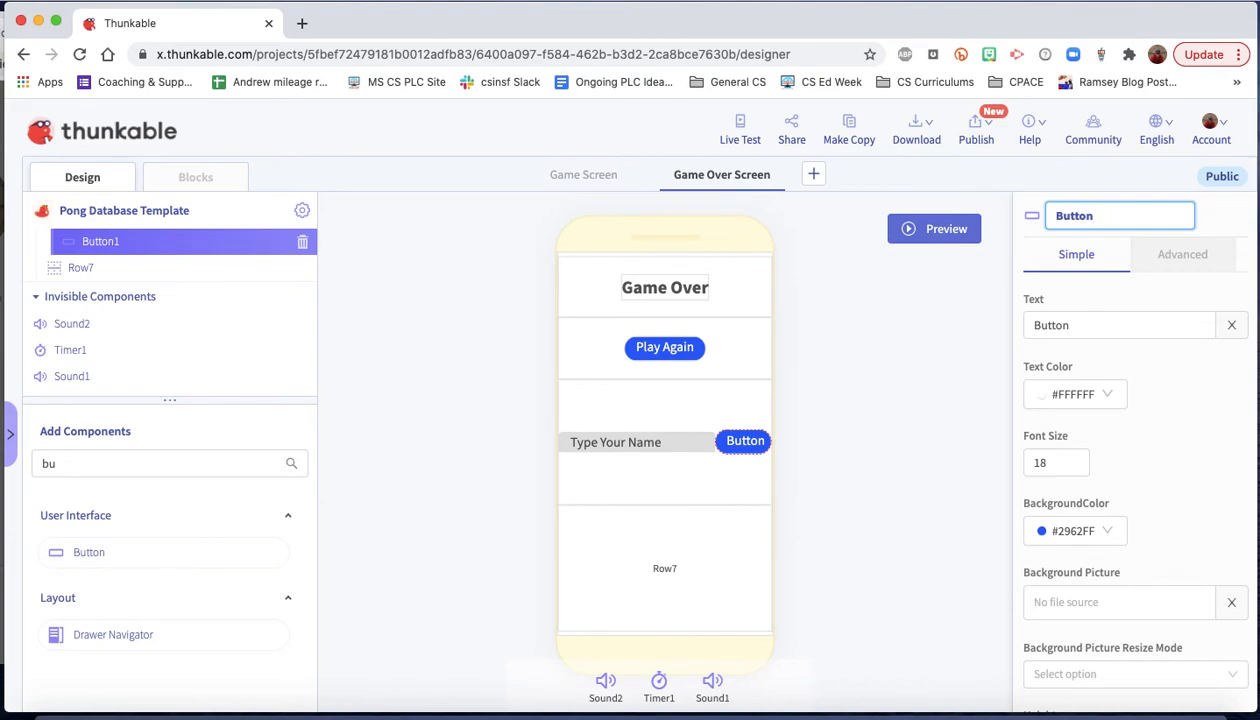
{"action": "type", "text": "Save Score"}
{"action": "left_click", "coordinate": [1097, 326]}
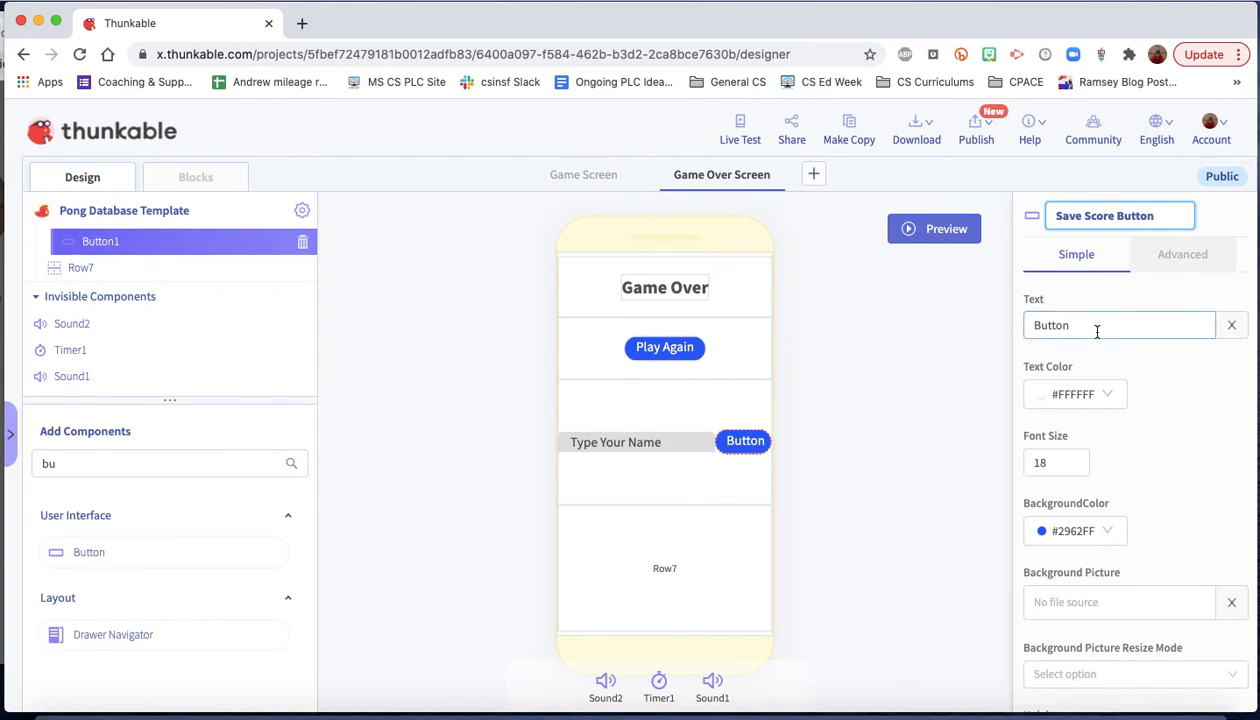
{"action": "double_click", "coordinate": [1097, 330]}
{"action": "type", "text": "Save"}
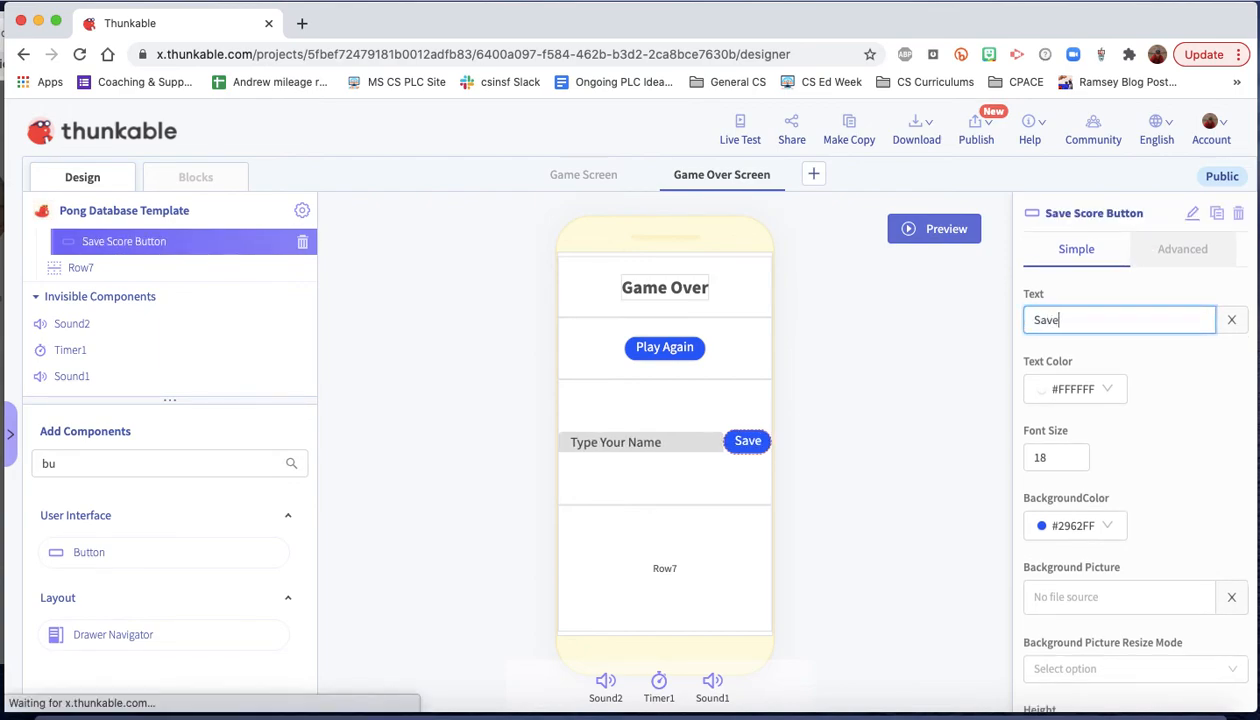
{"action": "left_click", "coordinate": [880, 430]}
Step: Find the List Viewer component and place one in the bottom row of the Game Over Screen
{"action": "double_click", "coordinate": [130, 466]}
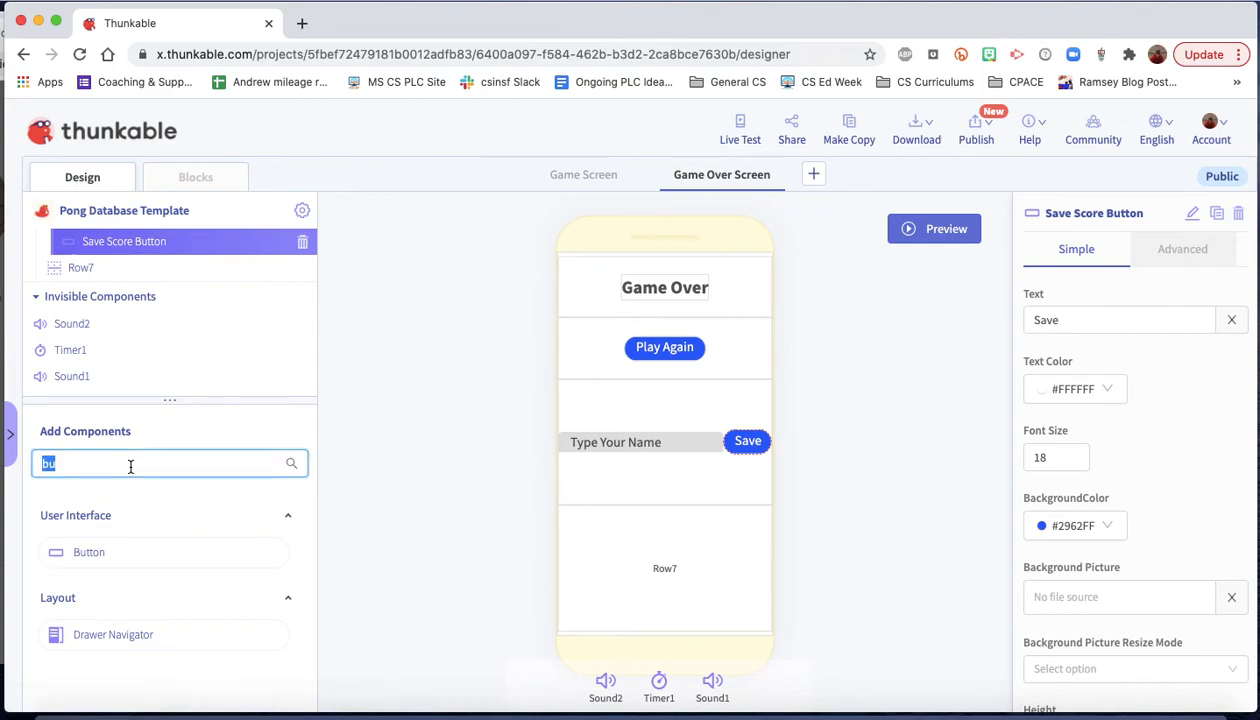
{"action": "type", "text": "list"}
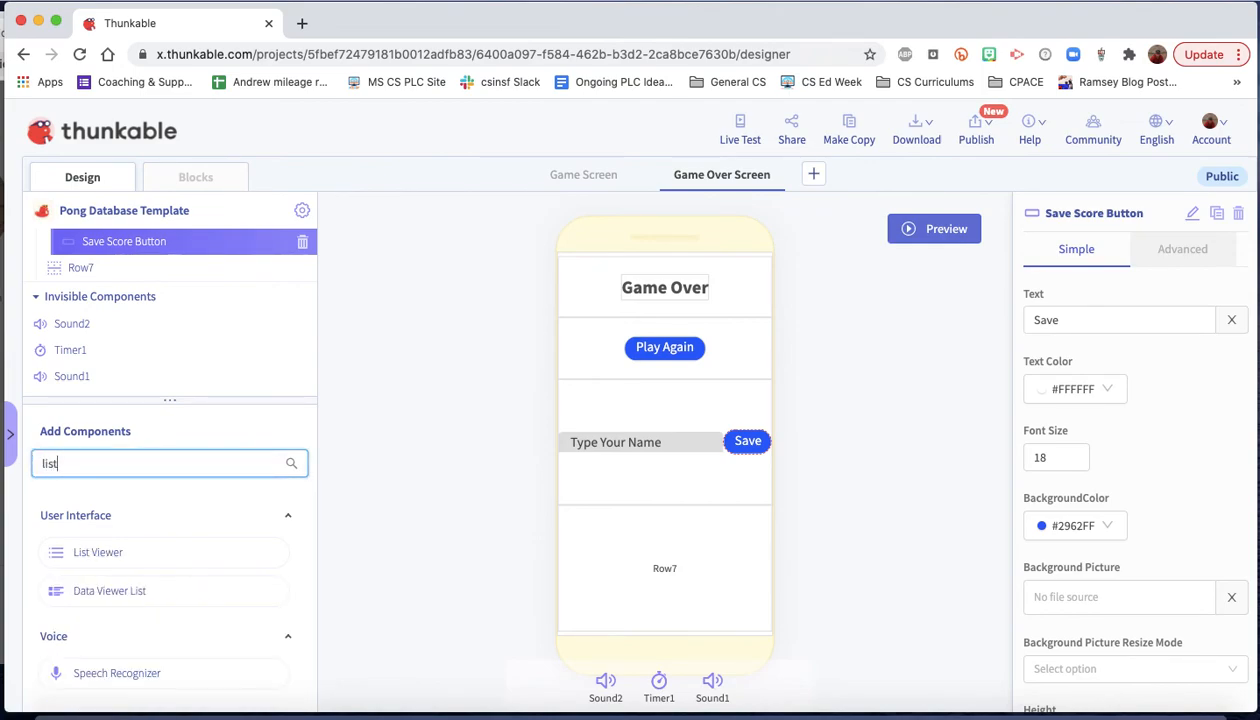
{"action": "left_click_drag", "start_coordinate": [130, 552], "coordinate": [624, 577]}
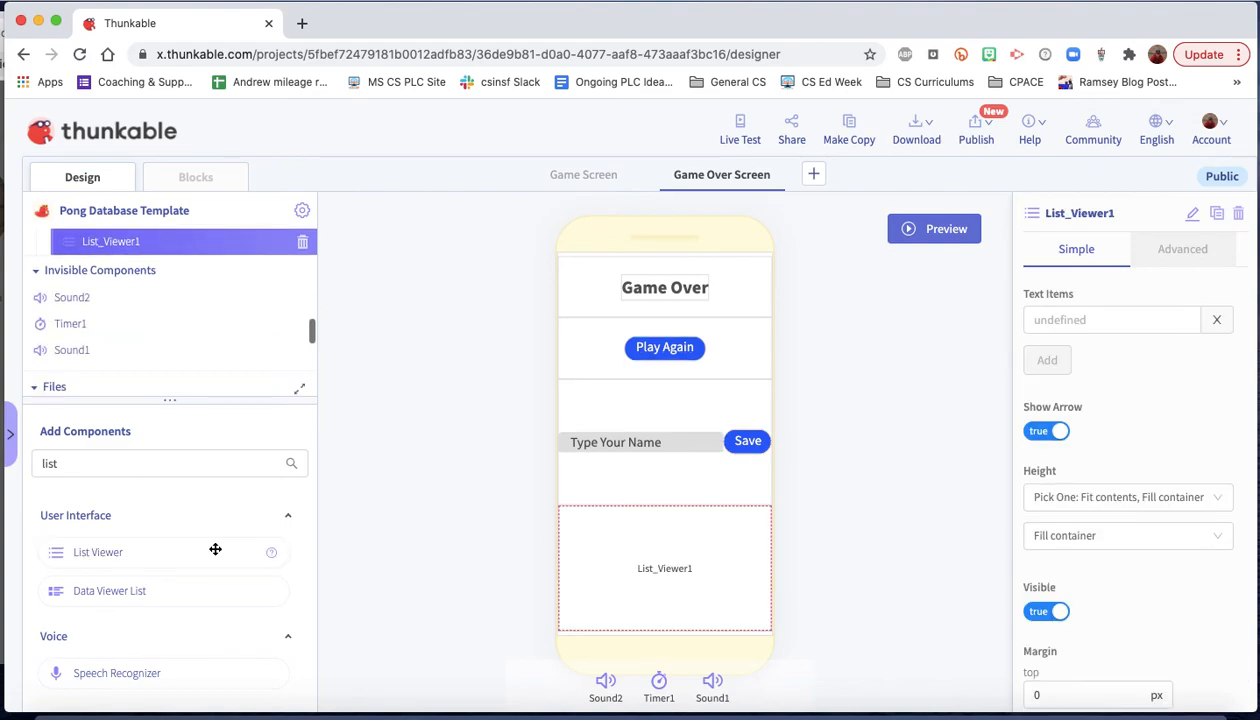
Step: Find the Local Storage component and add one to the Game Over Screen
{"action": "double_click", "coordinate": [169, 463]}
{"action": "type", "text": "loca"}
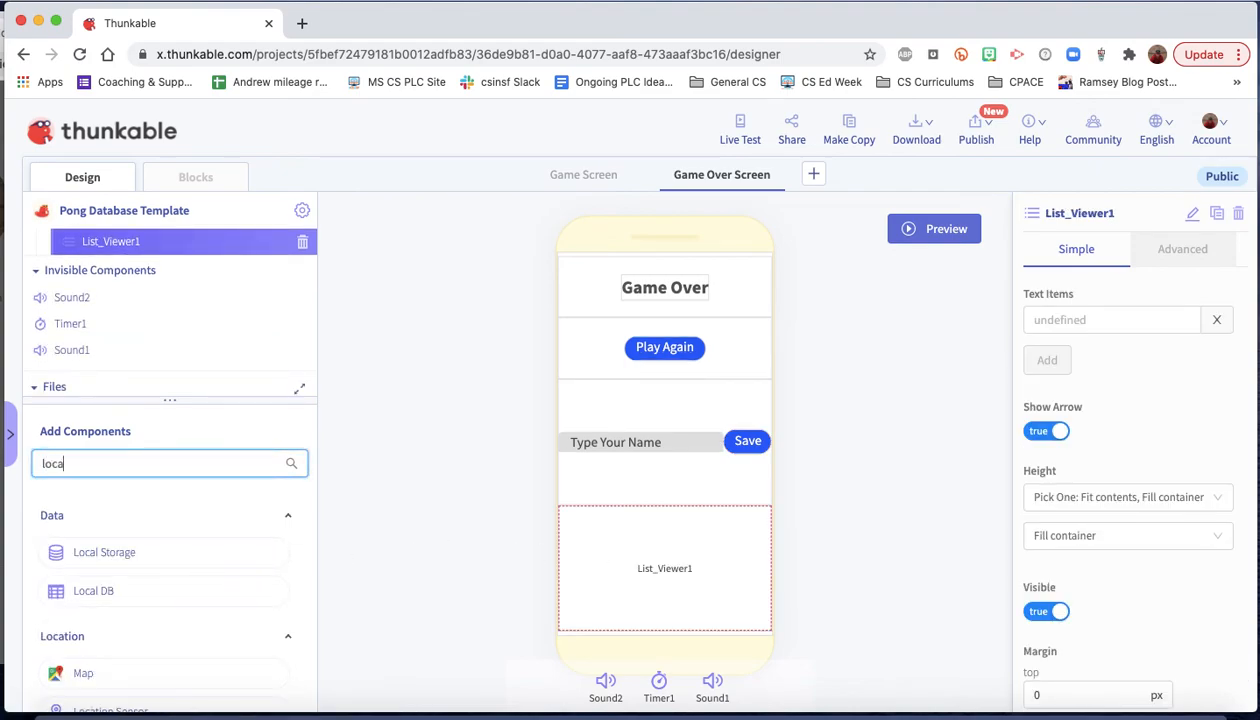
{"action": "left_click_drag", "start_coordinate": [135, 555], "coordinate": [604, 500]}
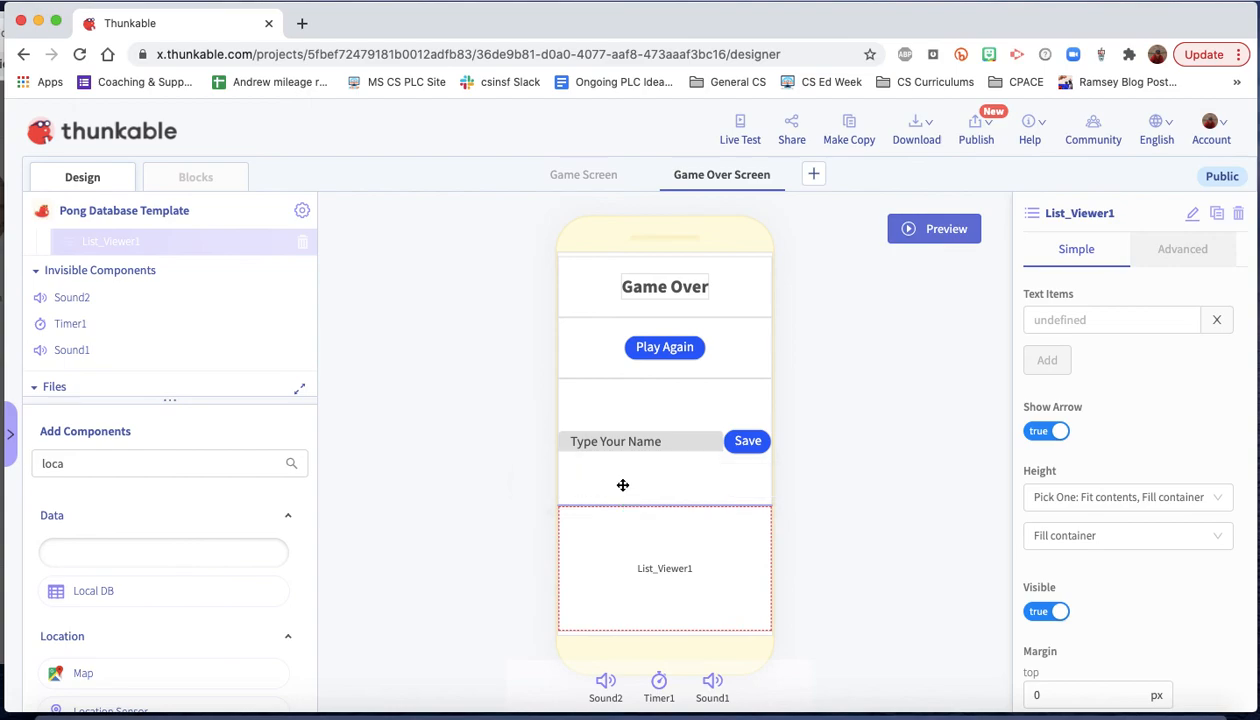